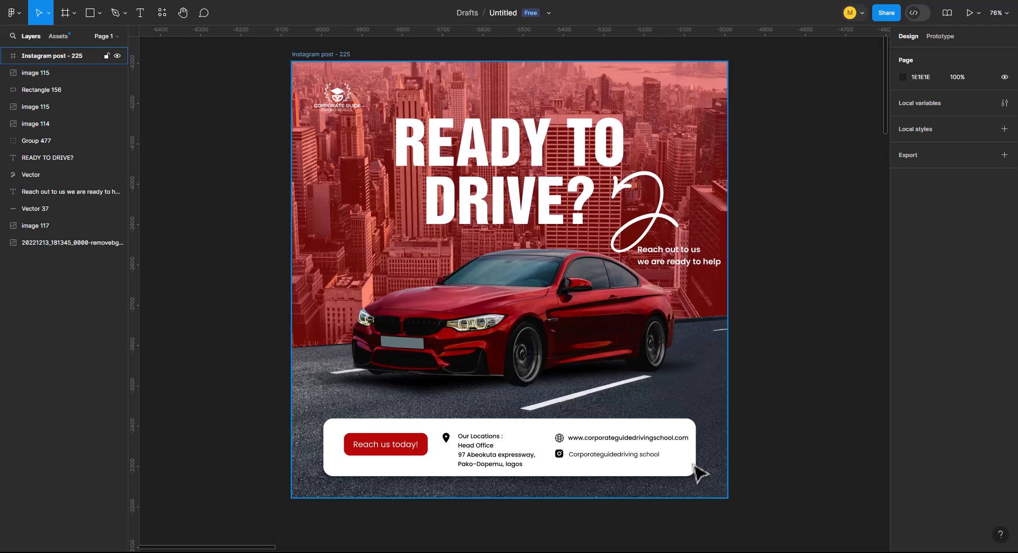
Create a new Instagram post frame at 1080 × 1080 from the social media presets.
click(754, 409)
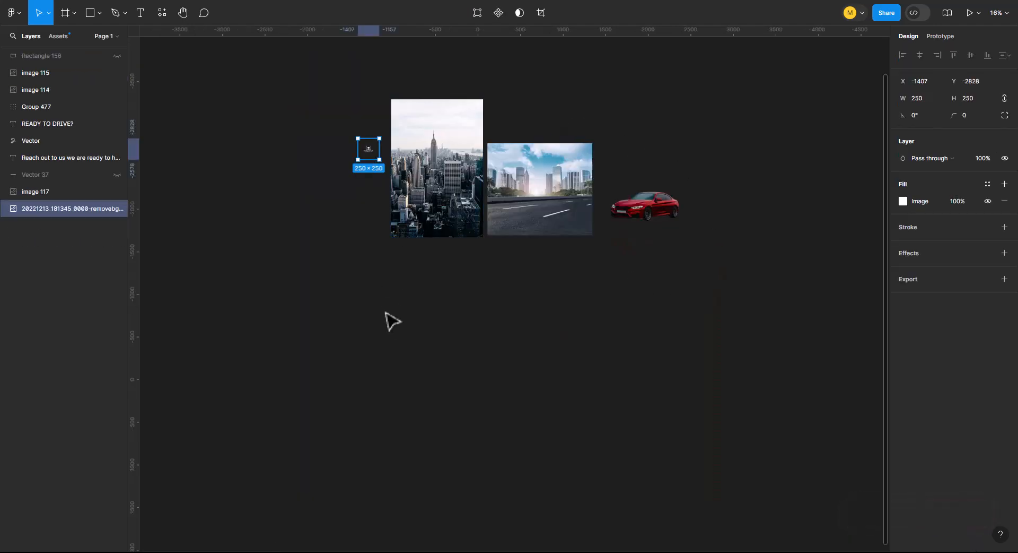
click(395, 326)
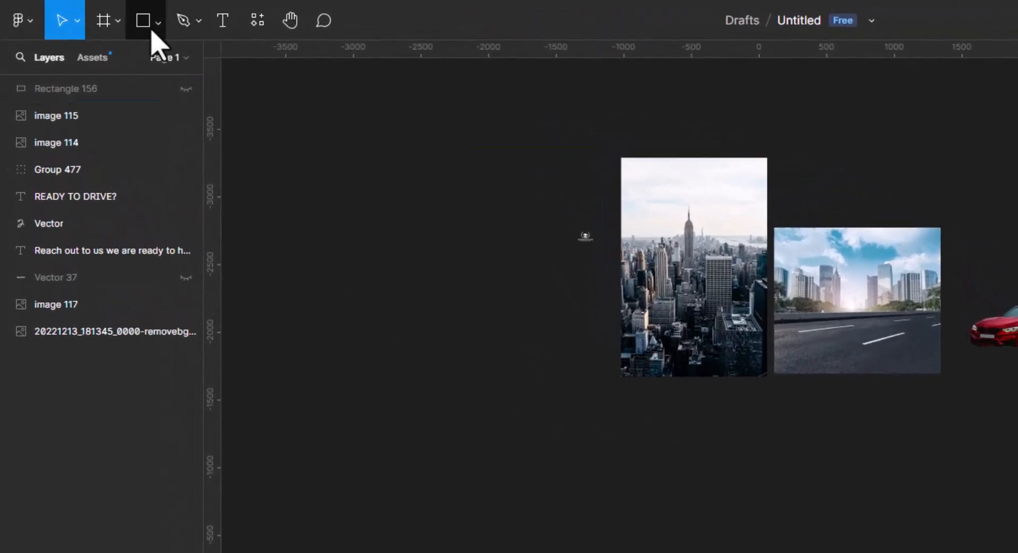
click(118, 23)
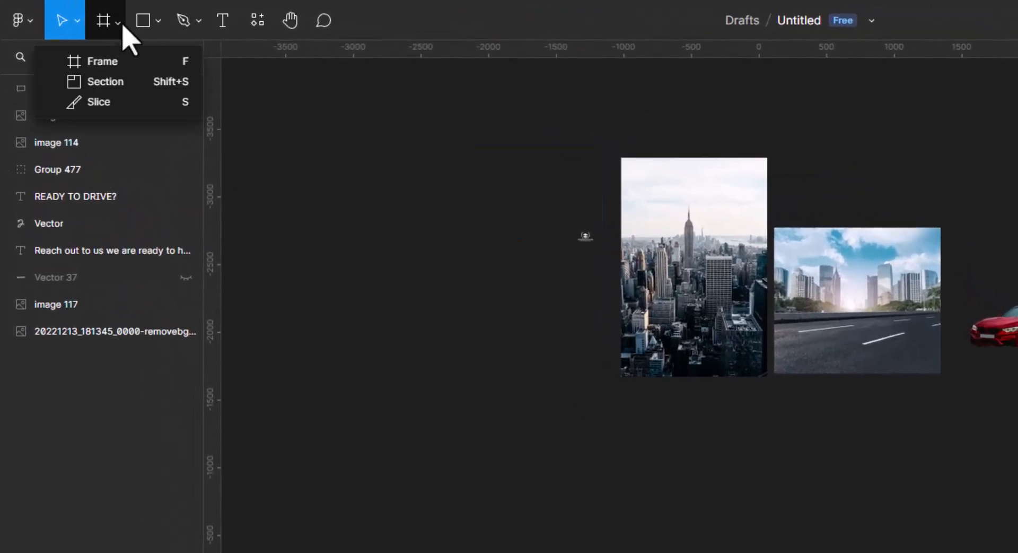
click(113, 60)
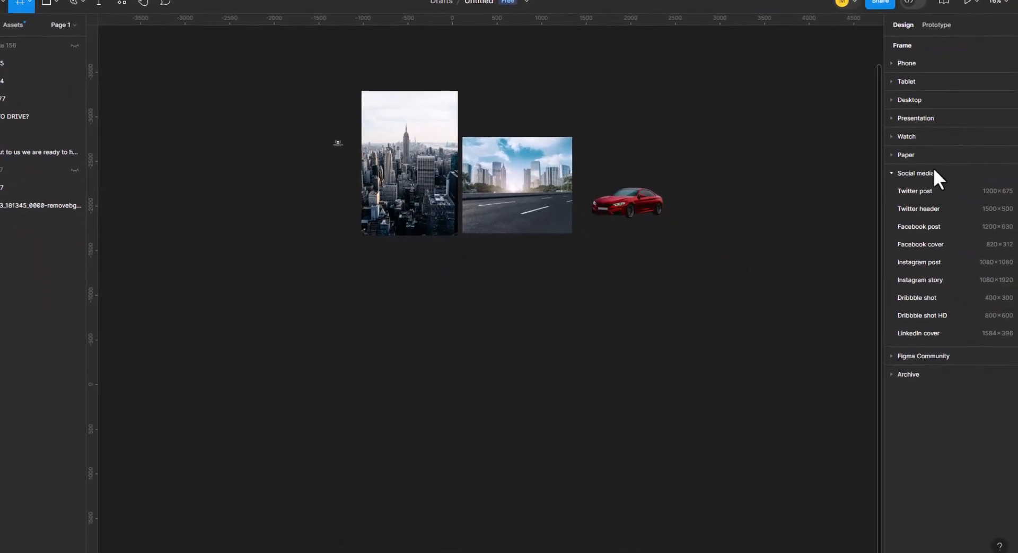
click(919, 262)
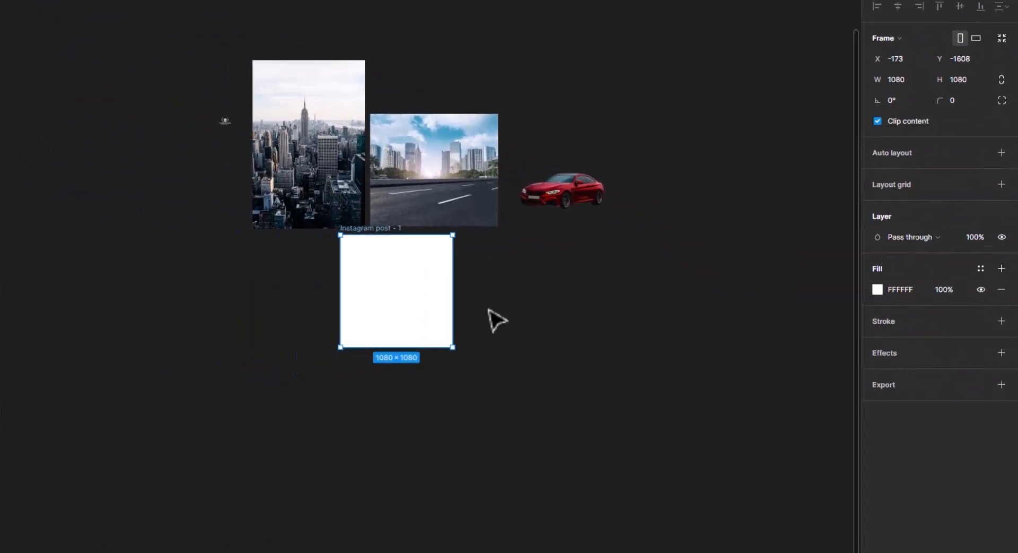
Move the empty Instagram post frame to the free canvas area below the skyline photo.
drag(405, 322, 313, 365)
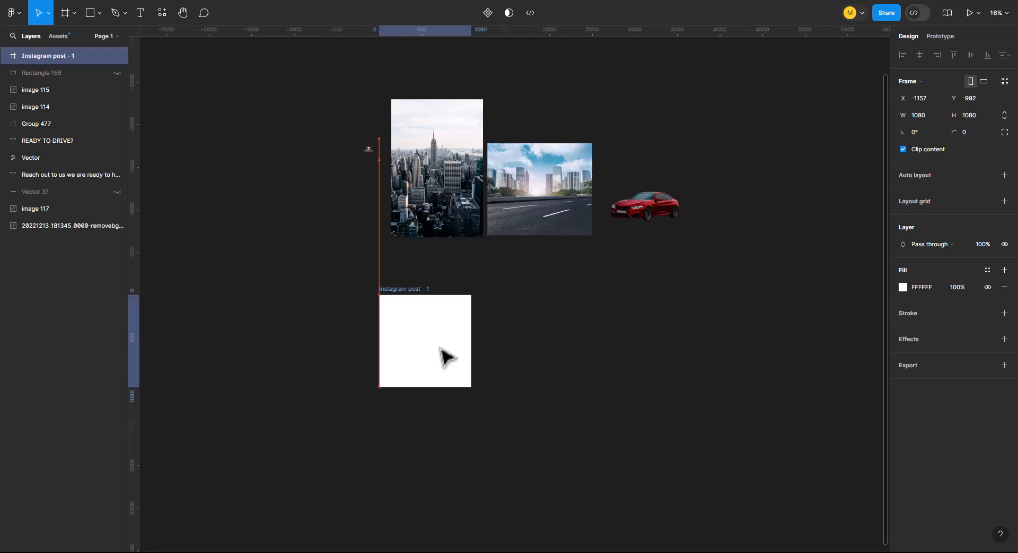
drag(445, 357, 446, 355)
click(514, 348)
Place the road photo inside the Instagram post frame and scale it to about 1156 × 988.
scroll(523, 278, up, 2)
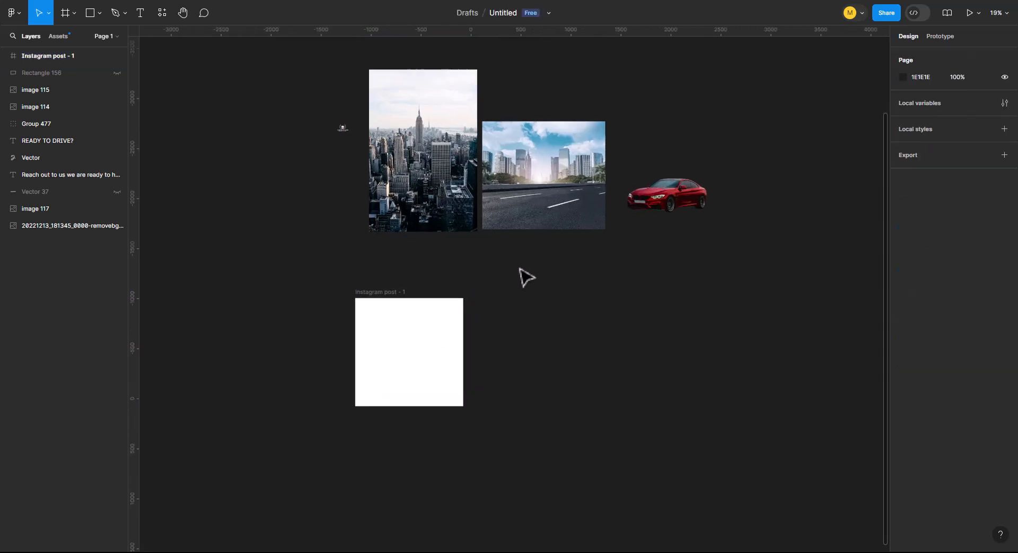
scroll(525, 275, up, 1)
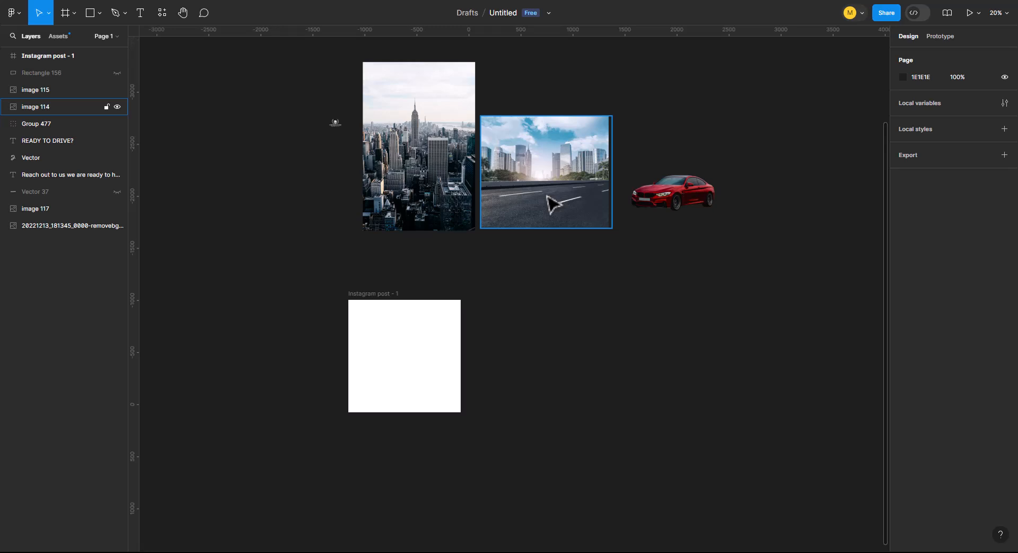
drag(555, 201, 407, 361)
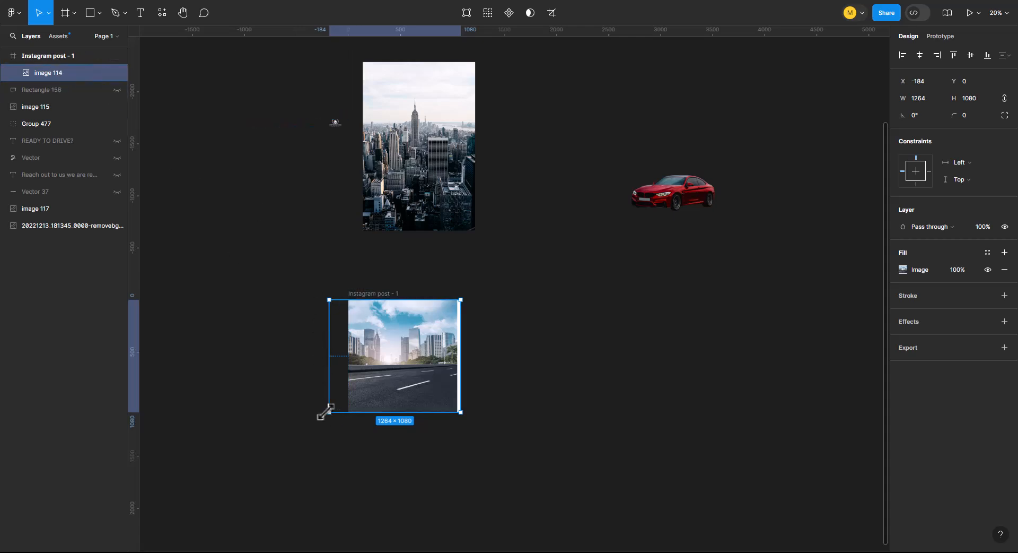
drag(325, 411, 382, 404)
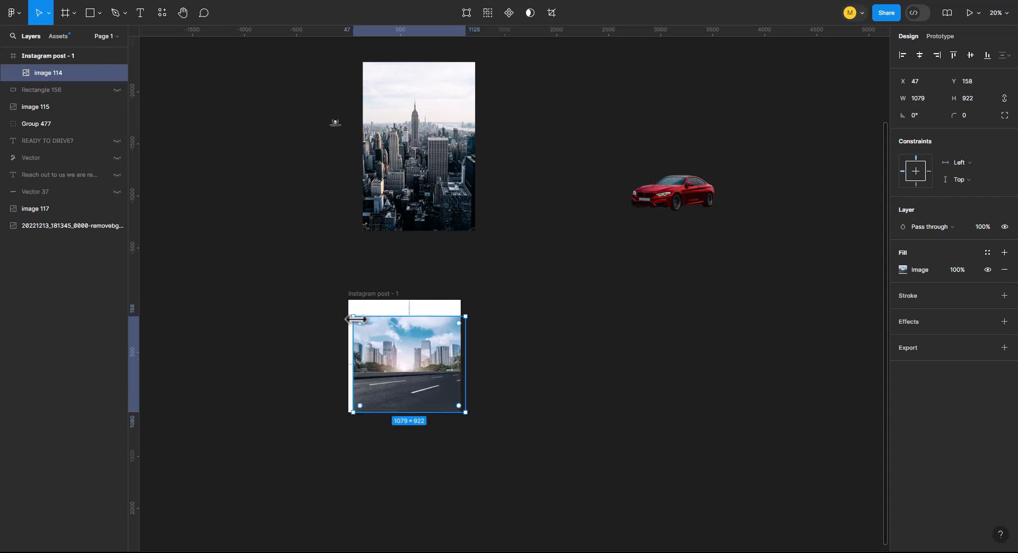
drag(352, 315, 342, 303)
Position the road photo at X -38, Y 92, flush with the frame's bottom edge, and shift the skyline photo aside.
drag(400, 357, 403, 371)
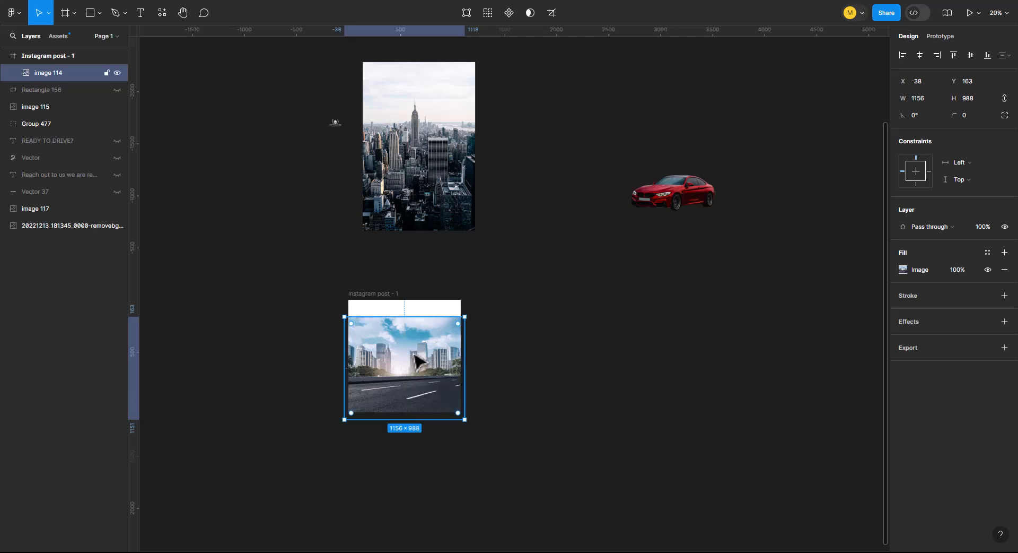
click(556, 326)
click(444, 167)
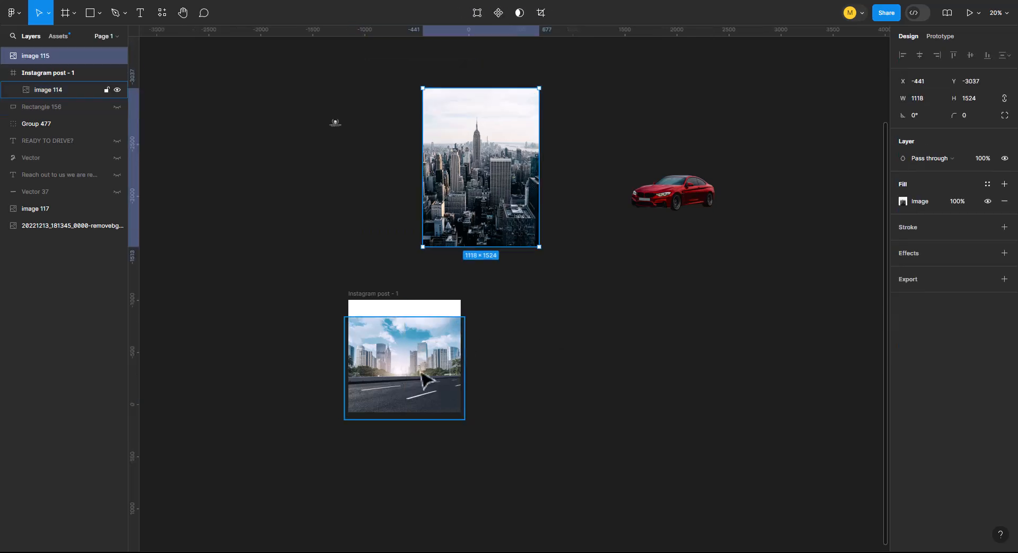
drag(420, 373, 421, 364)
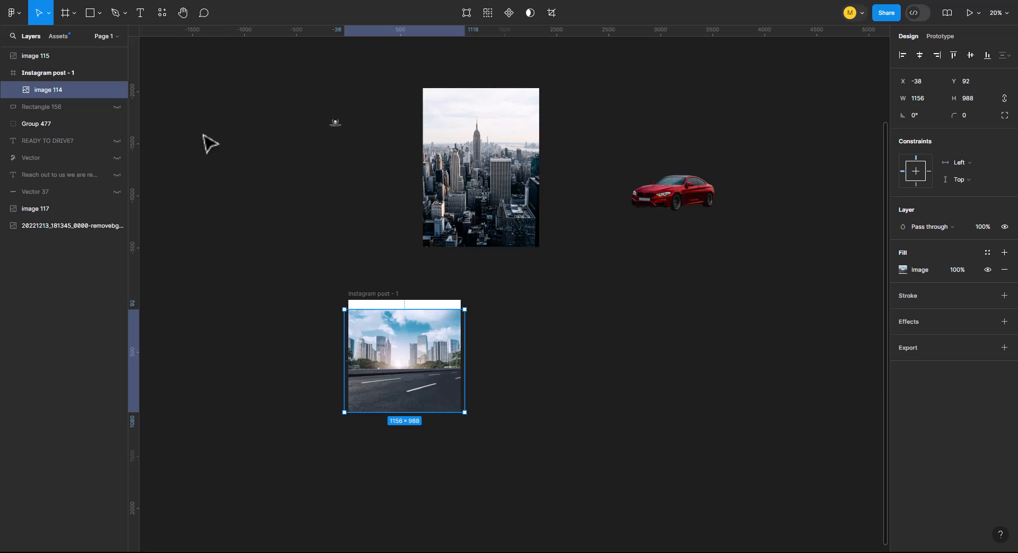
Draw a closed shape about 988.5 × 856 with a slanted bottom edge beside the skyline photo using the Pen tool.
scroll(319, 154, up, 1)
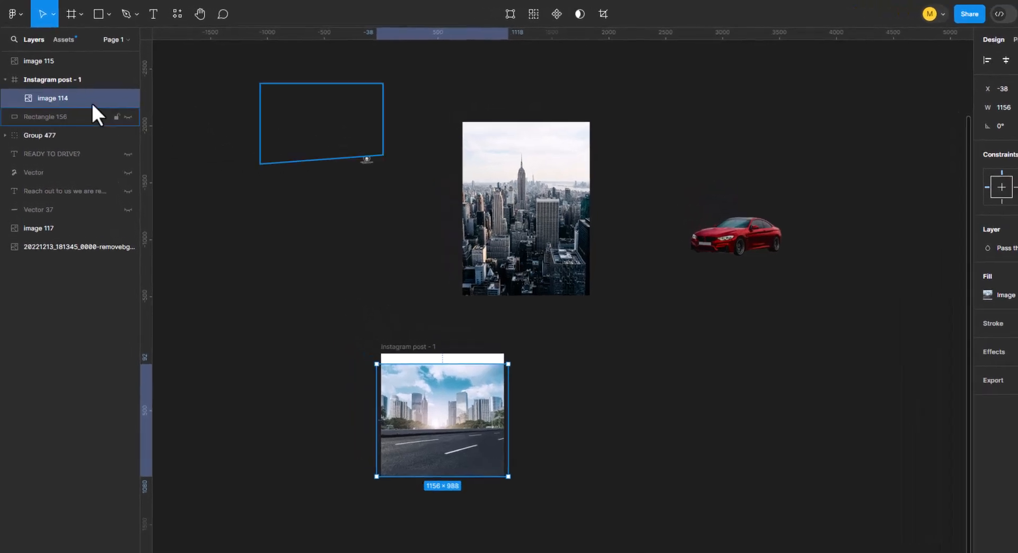
click(114, 13)
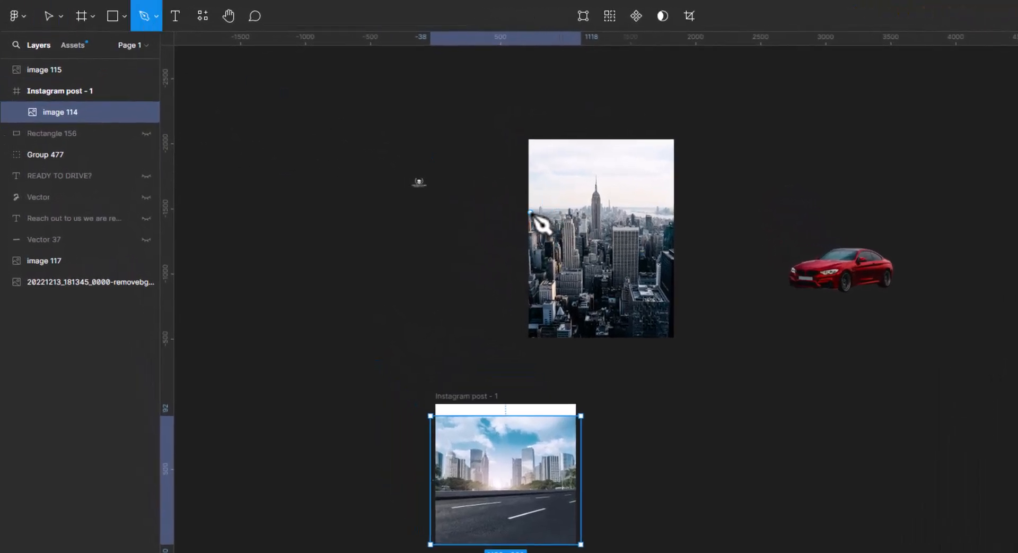
click(315, 230)
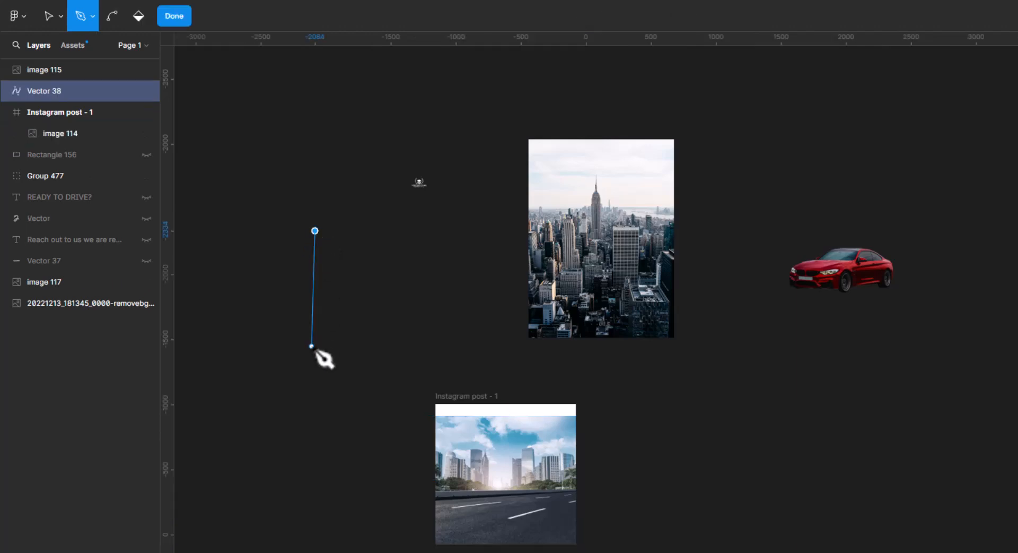
click(315, 335)
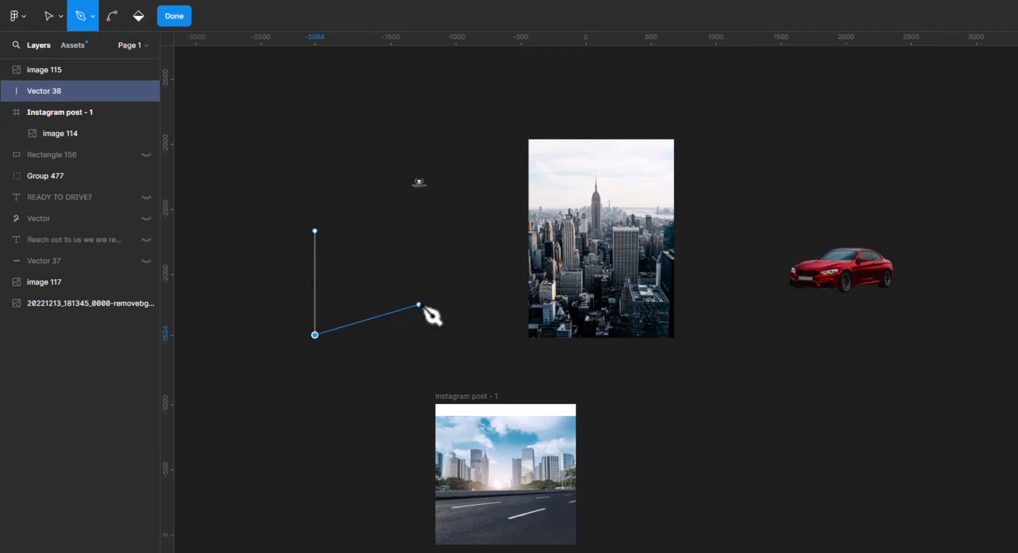
click(443, 311)
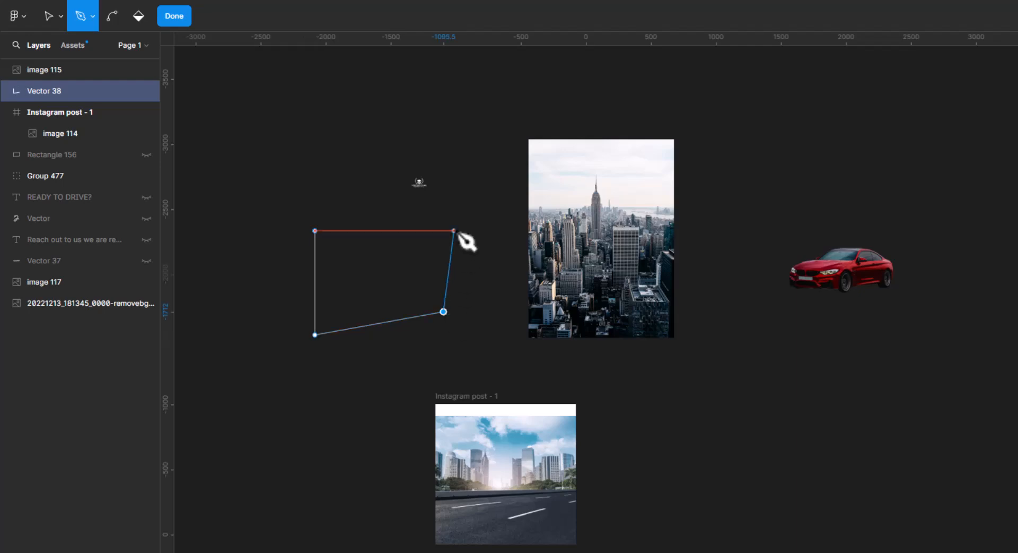
click(444, 223)
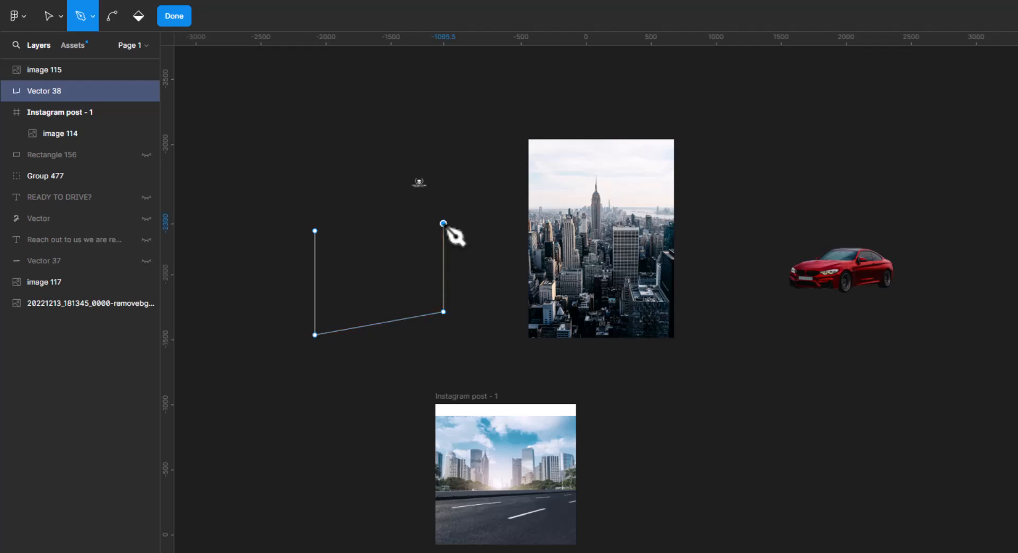
click(315, 223)
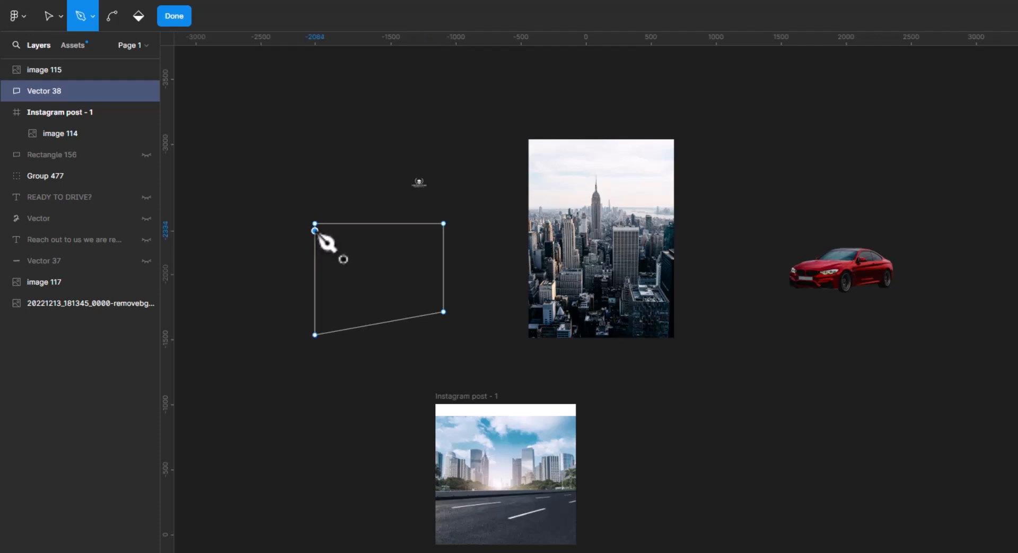
click(173, 16)
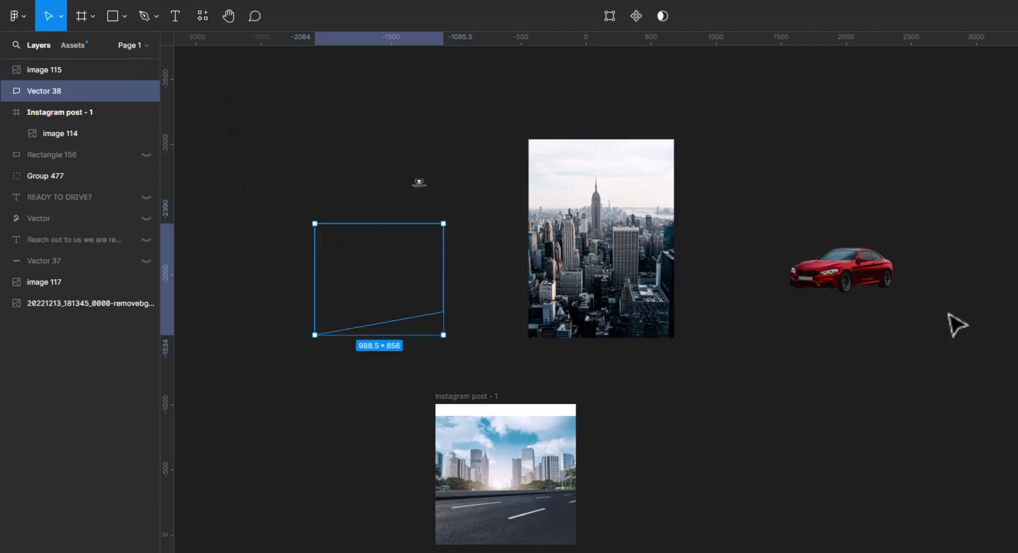
Add a fill to the drawn slanted shape, without any drop shadow, and recolour it red.
click(1017, 286)
click(1017, 277)
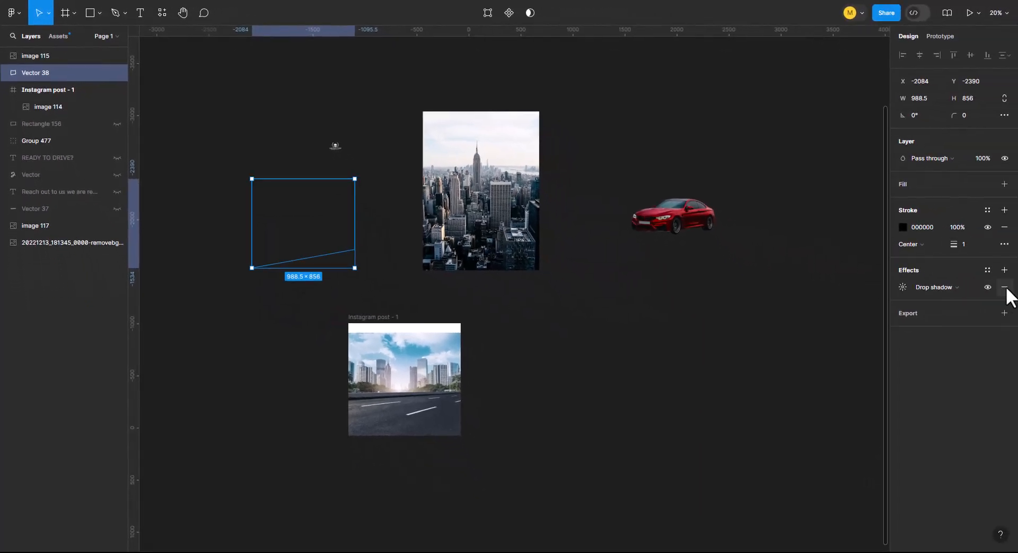
click(1005, 287)
click(927, 190)
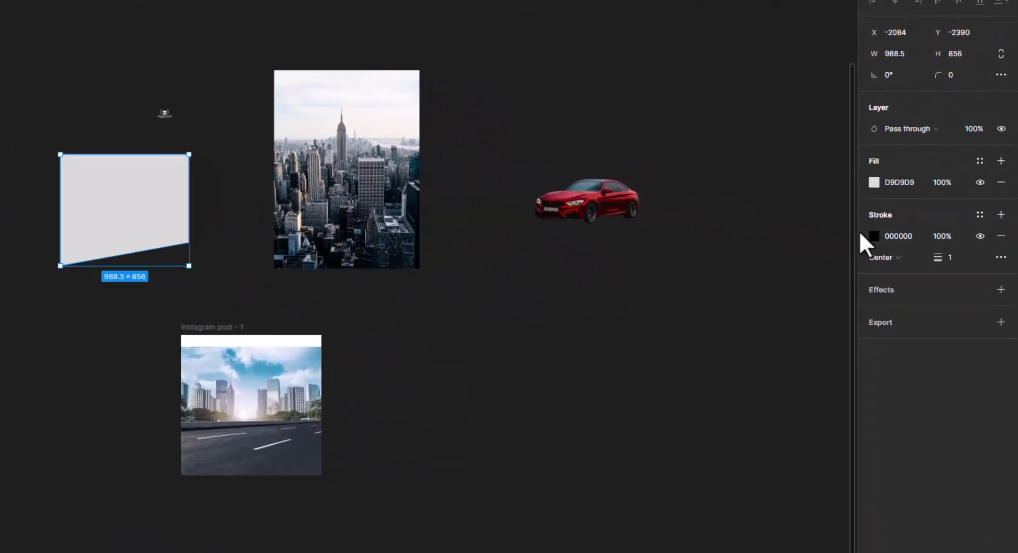
click(875, 184)
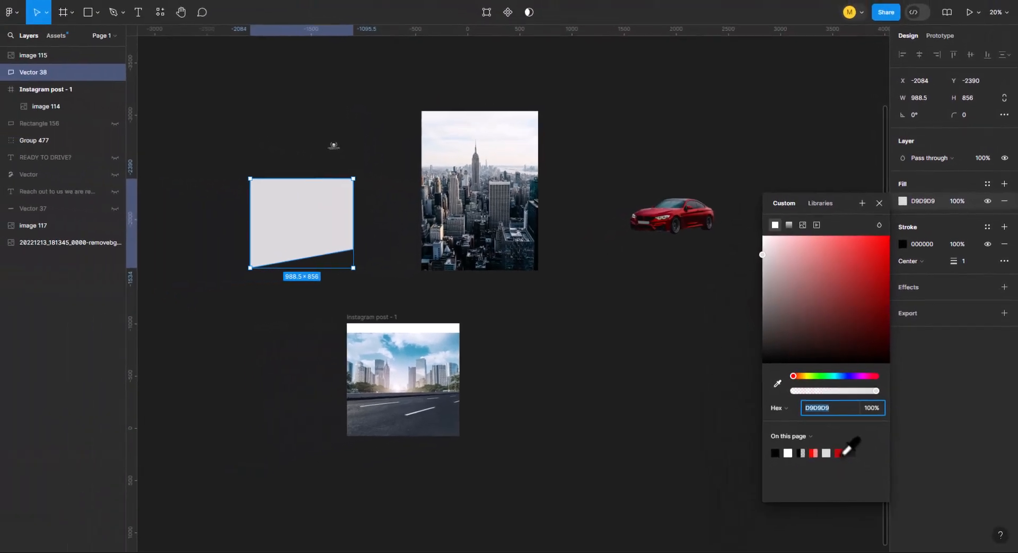
click(796, 499)
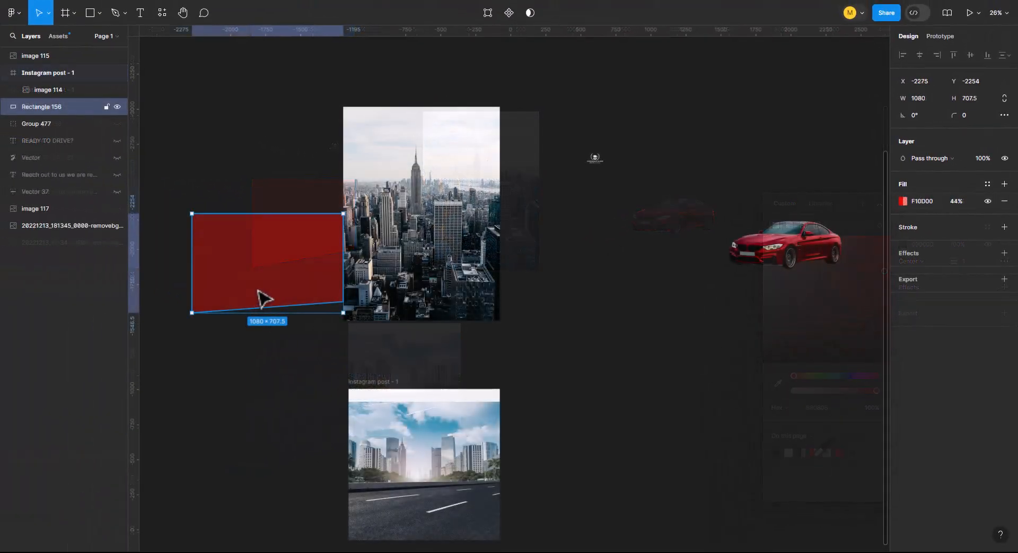
Duplicate the slanted red rectangle into the space above it, and move the original behind the skyline photo.
drag(257, 292, 262, 159)
click(275, 259)
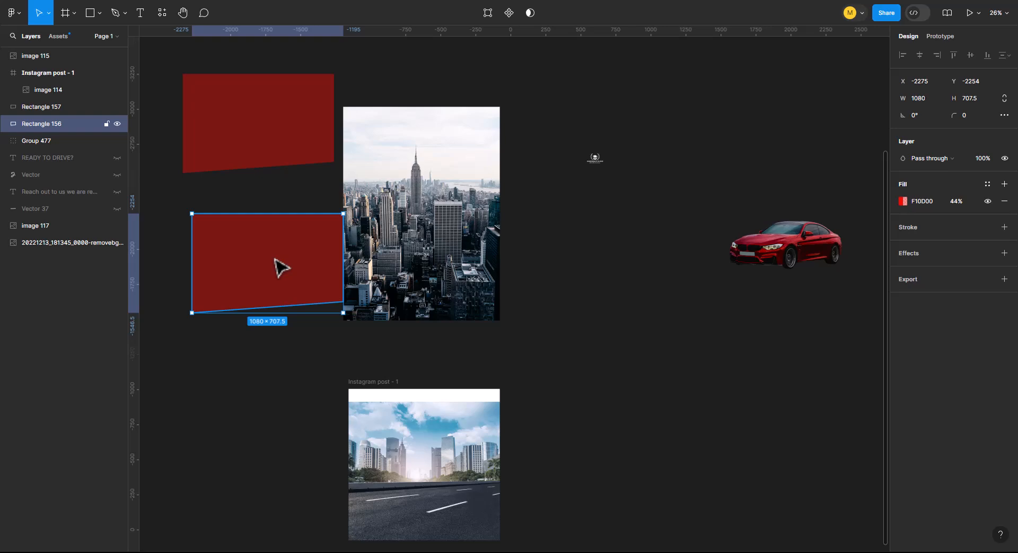
drag(281, 266, 437, 256)
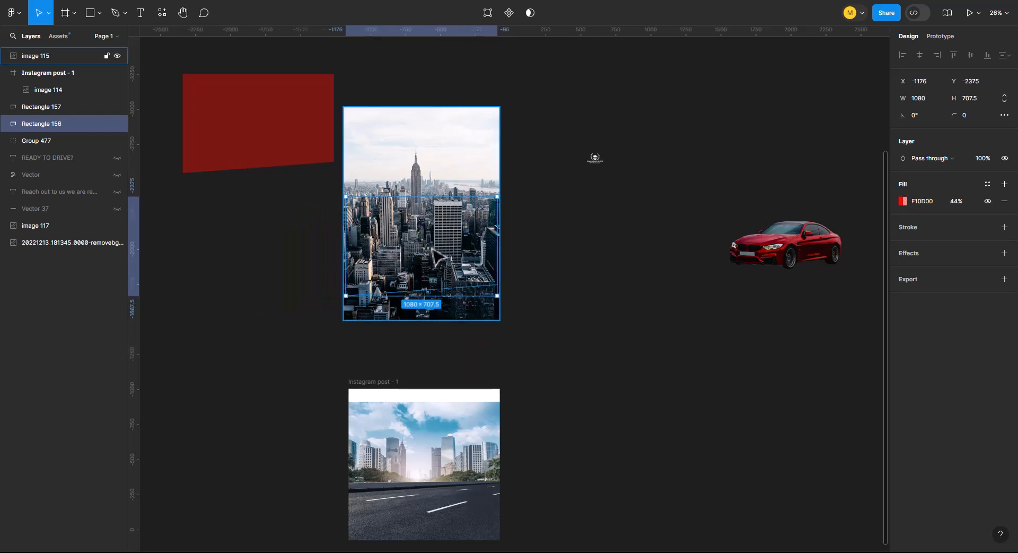
Try to mask the skyline photo with the semi-transparent red shape, and undo the mask.
drag(543, 329, 344, 179)
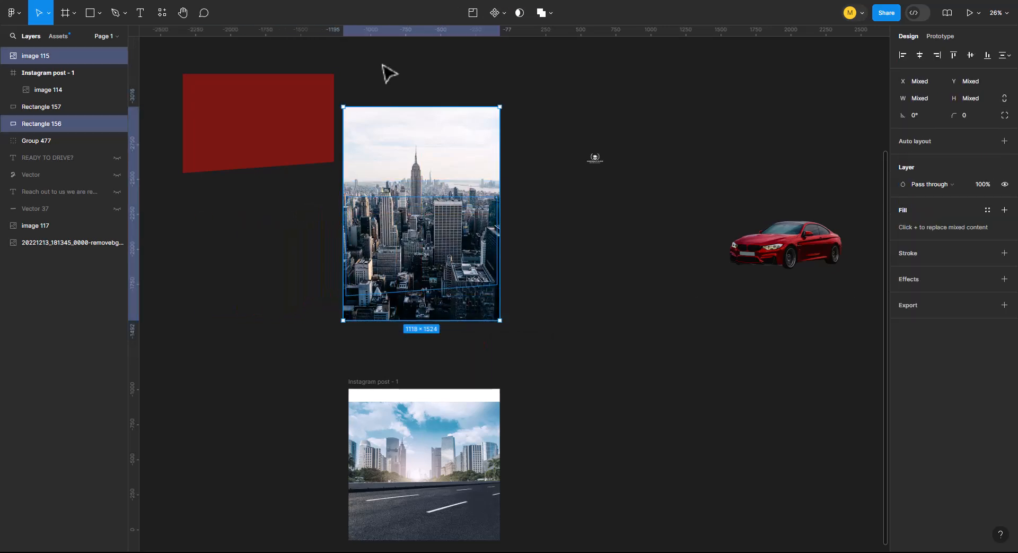
click(520, 12)
scroll(505, 129, down, 1)
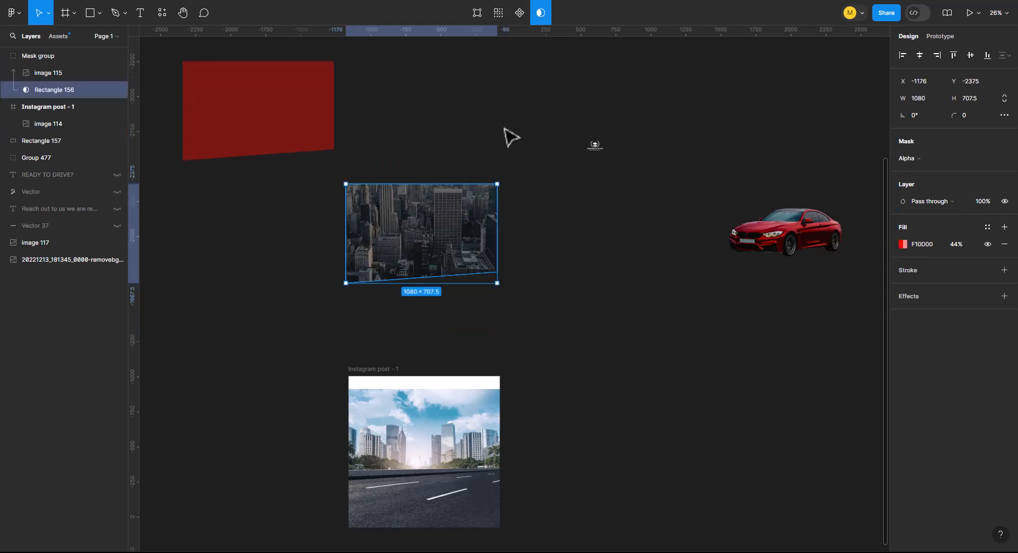
click(511, 137)
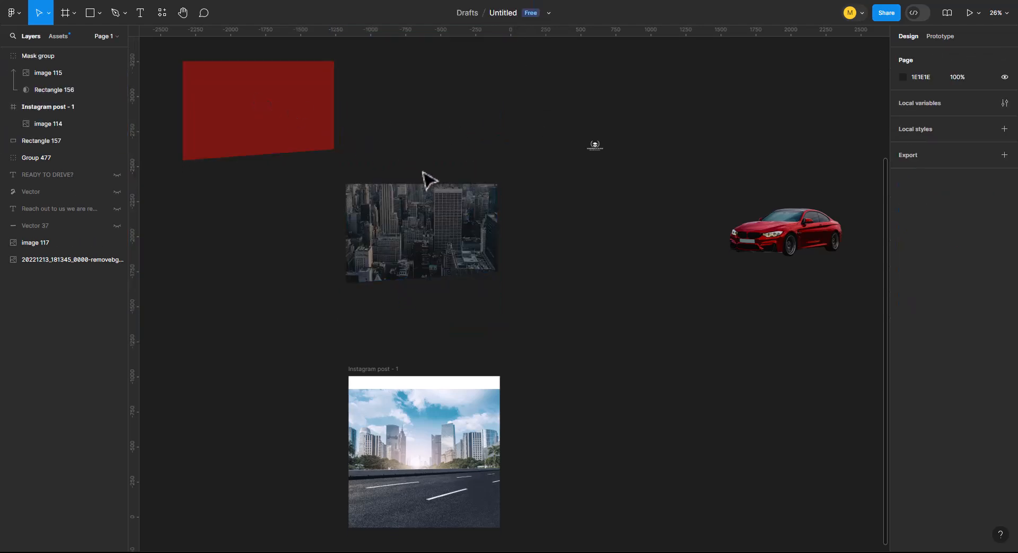
key(ctrl+z)
key(ctrl+z)
Move the skyline photo partly off the red shape behind it and make that shape's fill fully opaque.
click(538, 207)
drag(493, 177, 542, 177)
click(372, 228)
click(903, 201)
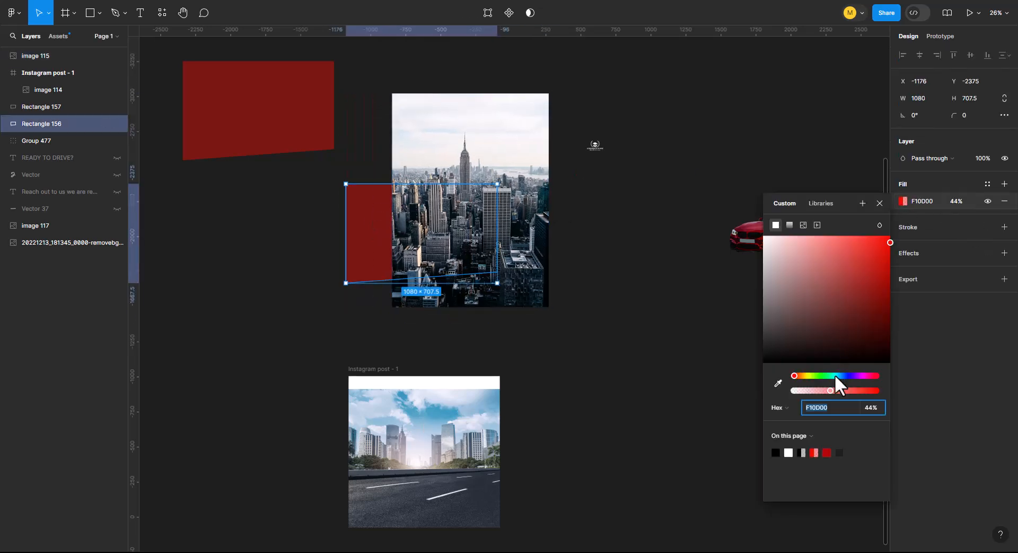
drag(831, 390, 939, 403)
click(648, 351)
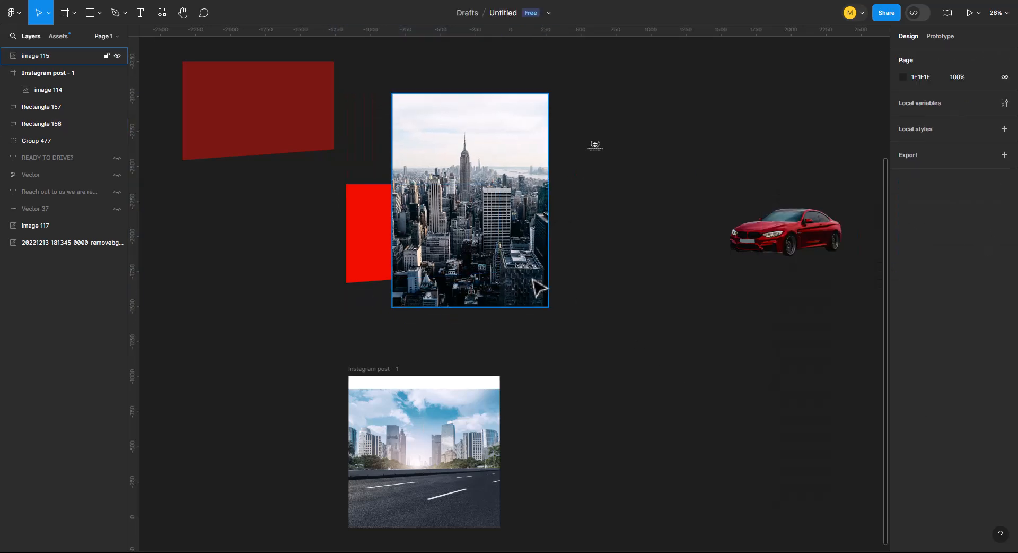
Realign the skyline photo over the opaque red shape and mask the photo with that shape.
drag(533, 281, 493, 289)
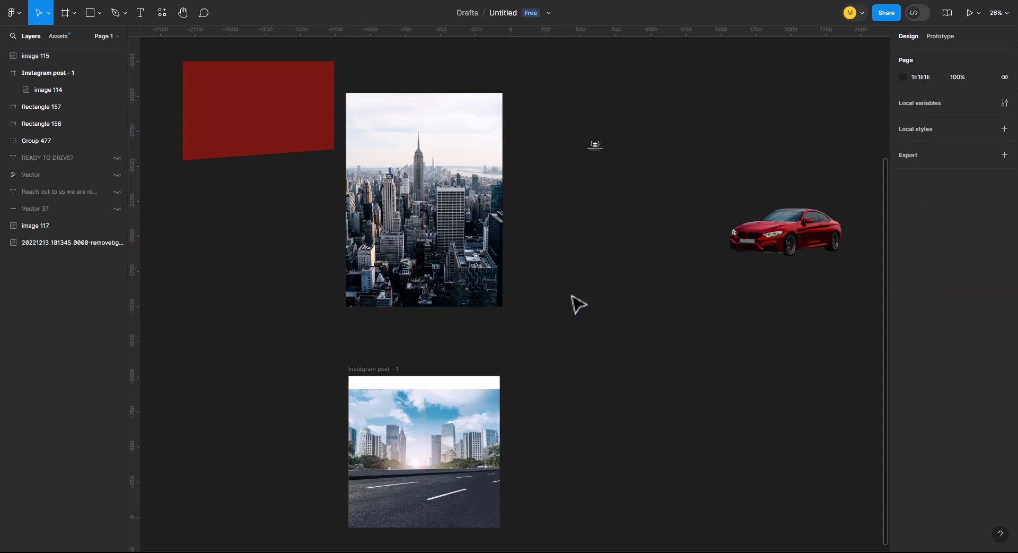
drag(561, 303, 365, 206)
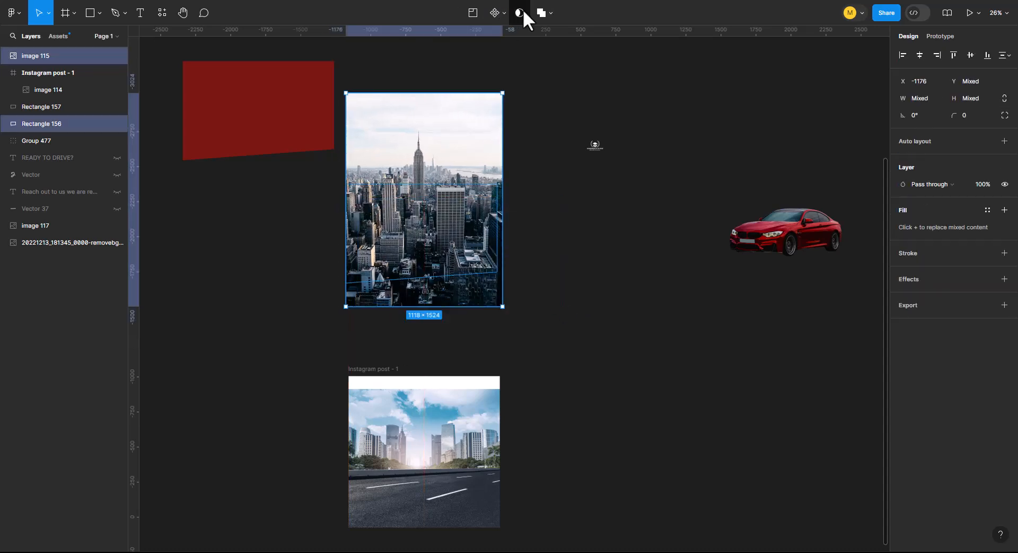
click(522, 12)
Overlay the semi-transparent red copy exactly on the masked skyline photo and bring it to the front.
drag(221, 102, 380, 223)
key(ctrl+shift+])
scroll(393, 228, up, 3)
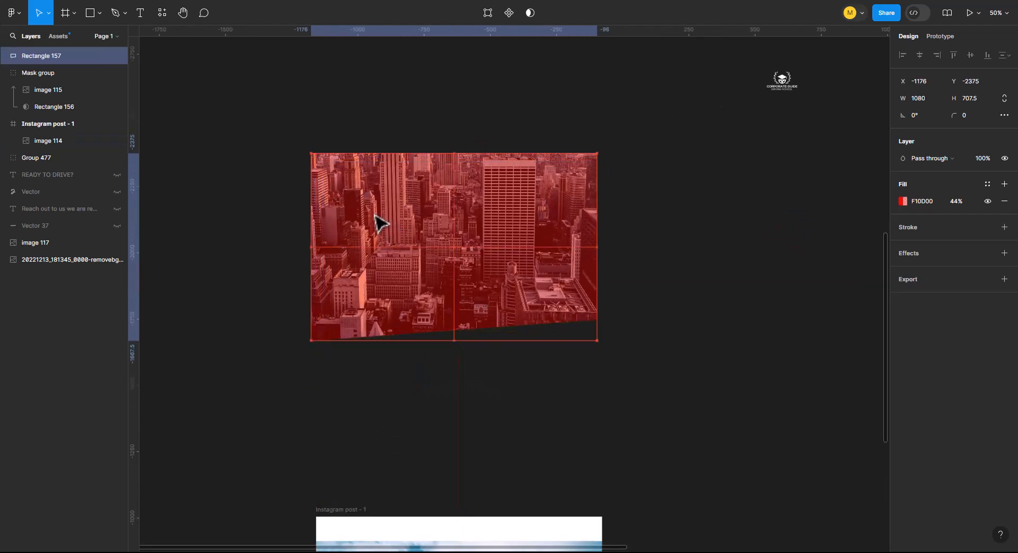
click(285, 193)
scroll(289, 166, down, 4)
drag(281, 146, 450, 271)
right_click(387, 221)
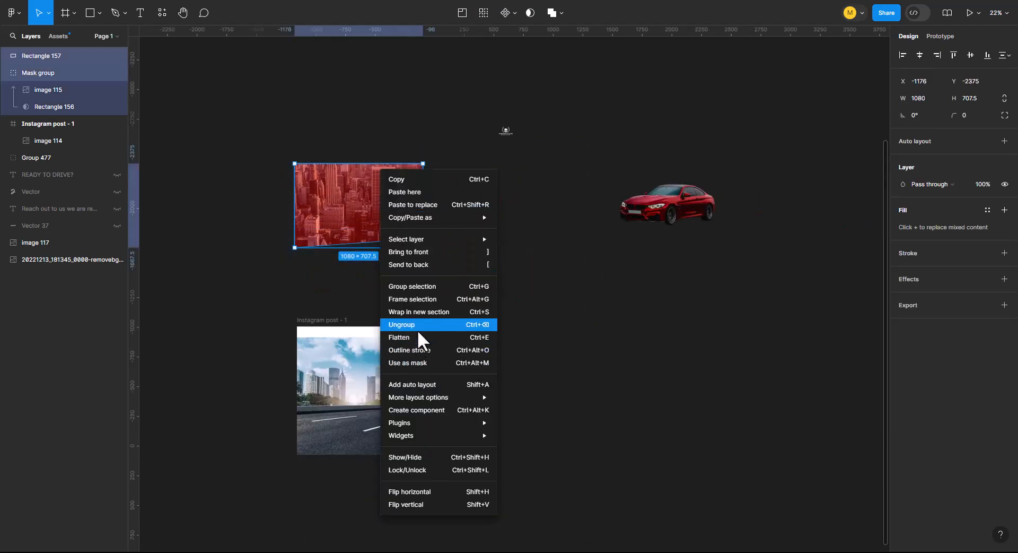
click(361, 282)
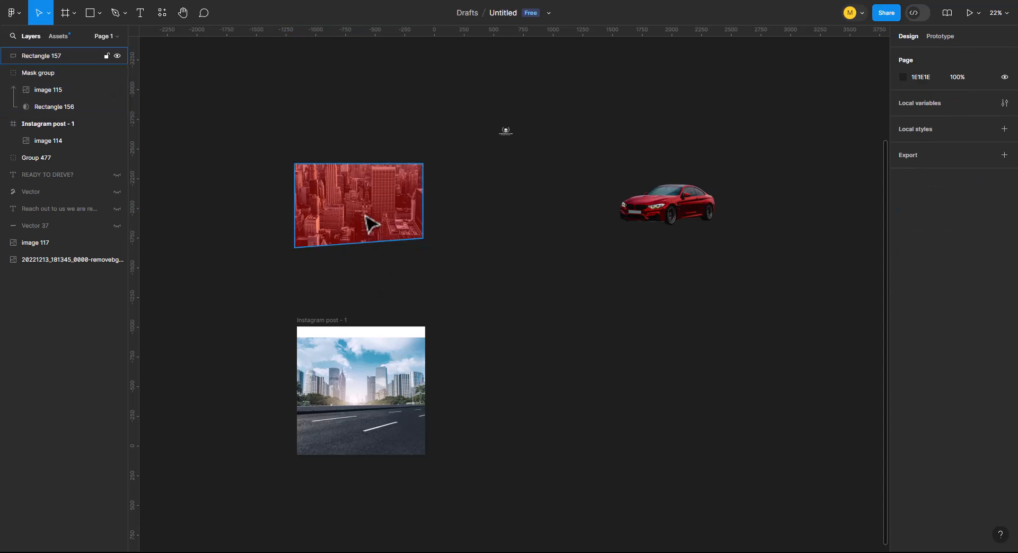
drag(365, 213, 385, 228)
key(ctrl+z)
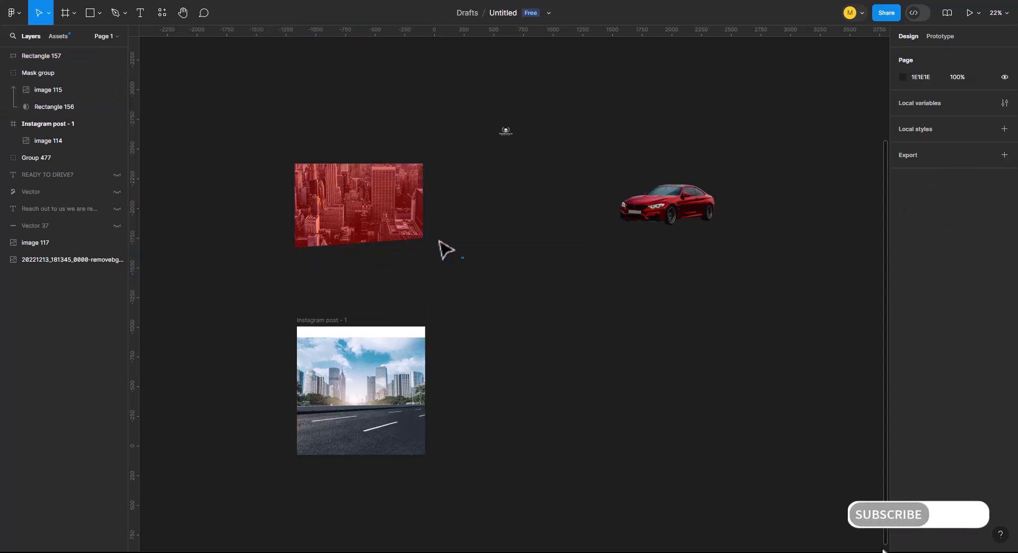
Group the masked skyline photo with the semi-transparent red rectangle lying over it.
drag(443, 246, 289, 145)
right_click(351, 171)
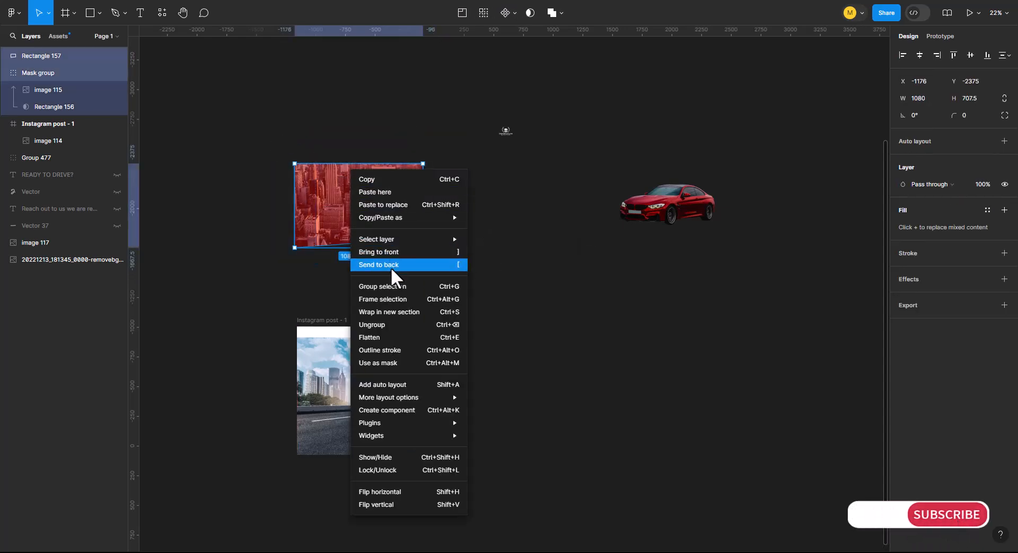
click(392, 287)
click(511, 255)
Place the red skyline group in the Instagram post frame and enlarge it slightly so it covers the white strip above the road.
drag(350, 186, 351, 364)
scroll(340, 346, up, 3)
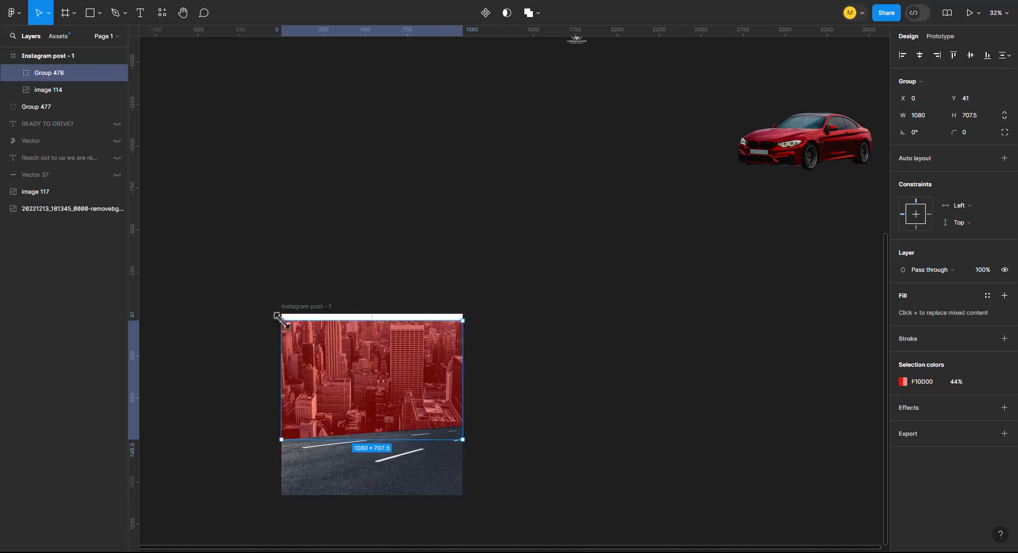
drag(277, 316, 271, 312)
mouse_move(325, 341)
mouse_down()
mouse_move(333, 343)
mouse_move(328, 335)
mouse_up()
click(505, 259)
Place the red car image in the Instagram post and position it on the road in front of the skyline.
scroll(373, 226, down, 2)
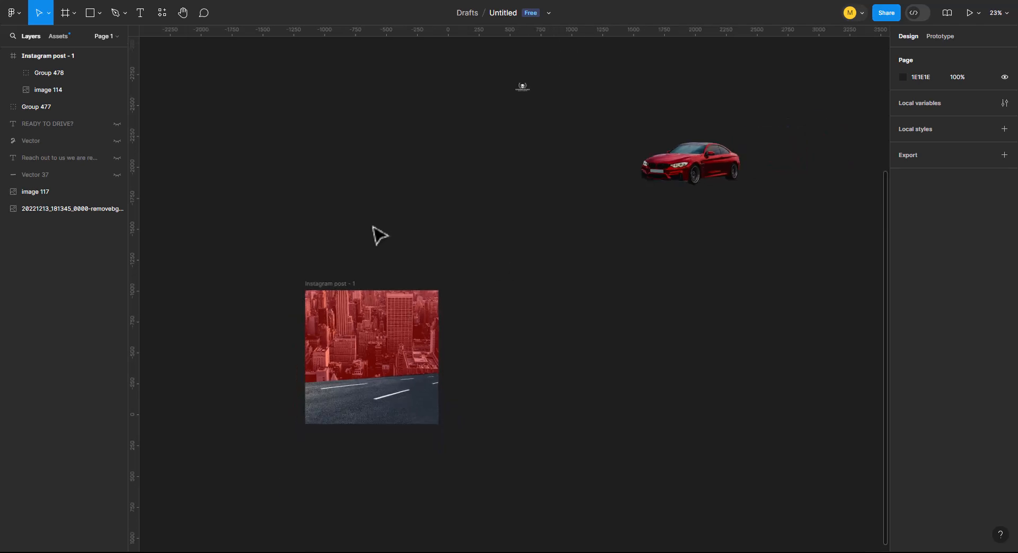
scroll(373, 226, down, 1)
scroll(325, 288, up, 1)
scroll(326, 288, up, 2)
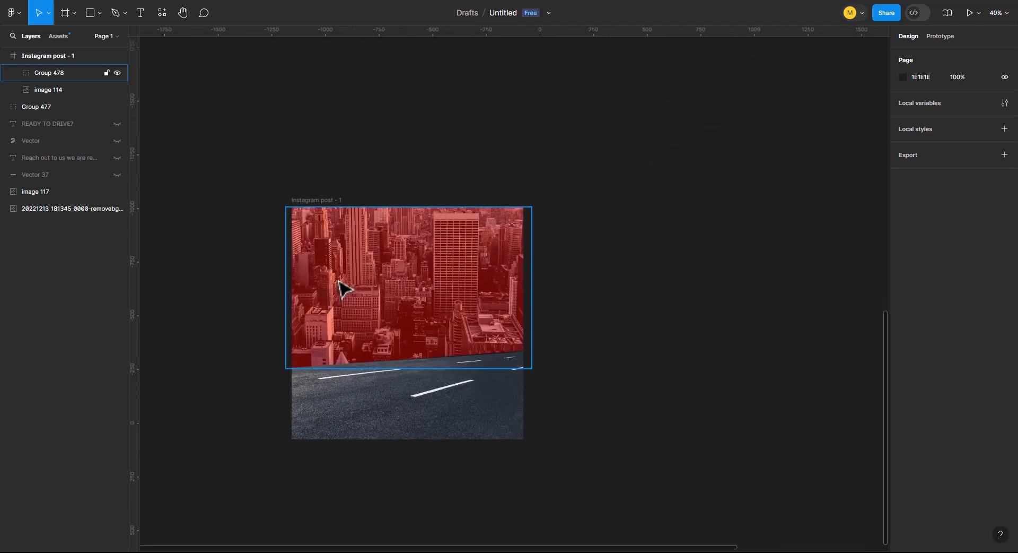
scroll(341, 288, up, 3)
scroll(357, 268, down, 2)
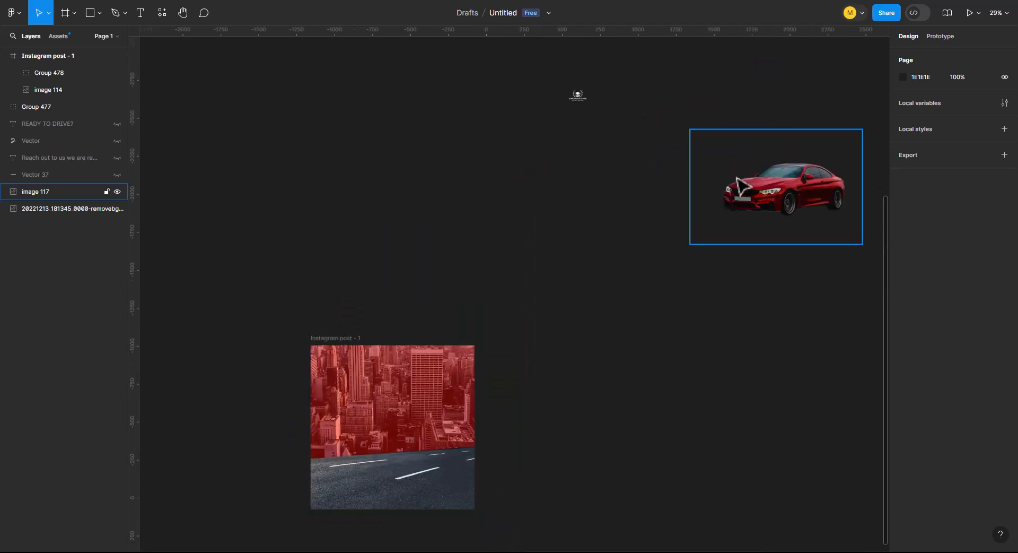
drag(787, 199, 404, 461)
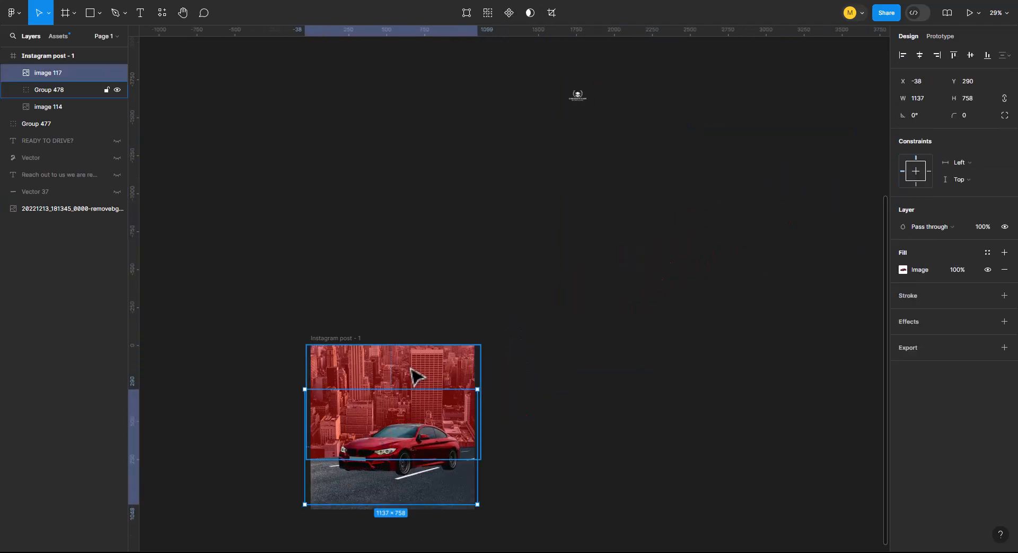
scroll(353, 417, down, 2)
scroll(360, 423, up, 5)
drag(462, 410, 444, 392)
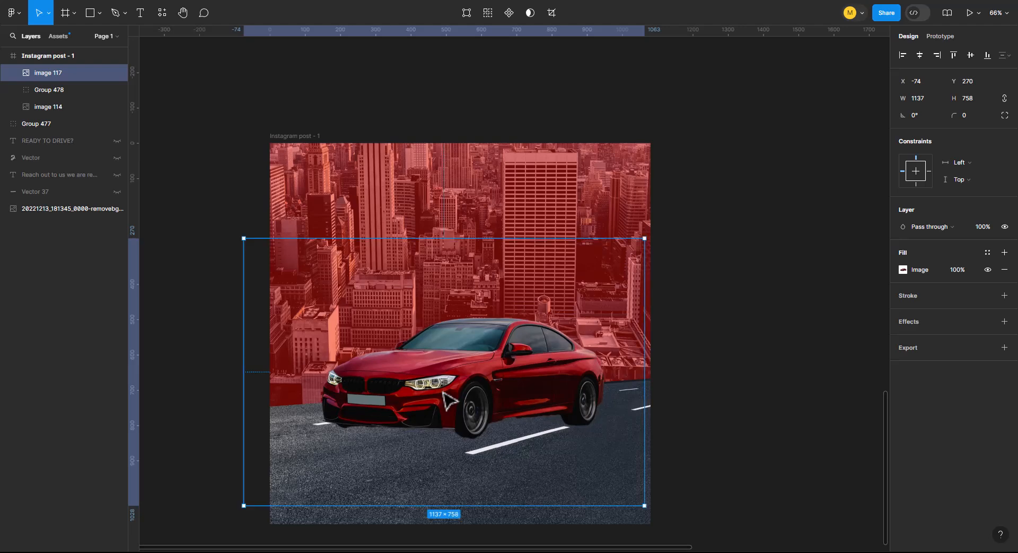
drag(445, 400, 444, 397)
click(669, 412)
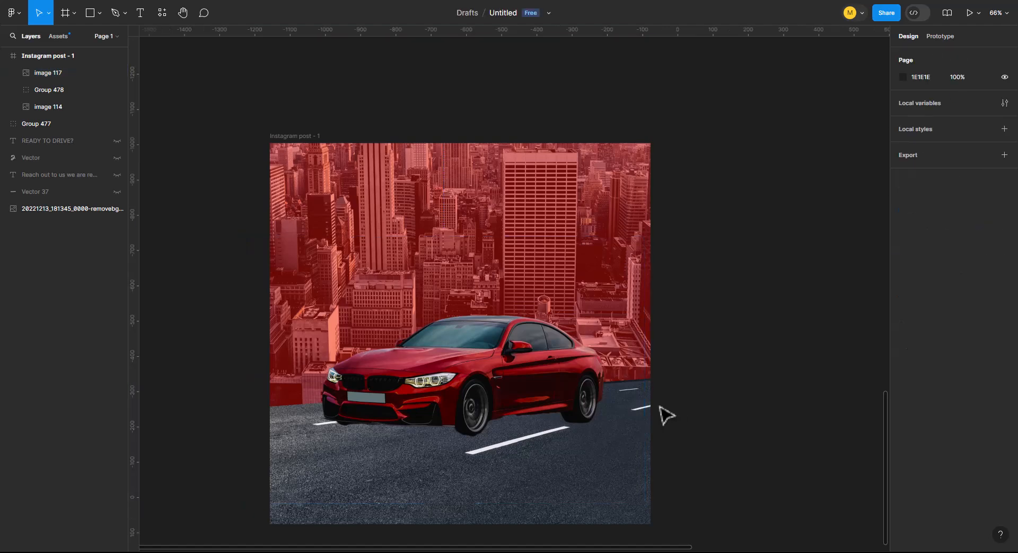
Draw a closed four-point shadow shape about 625.5 × 87 under the car with the Pen tool.
click(122, 13)
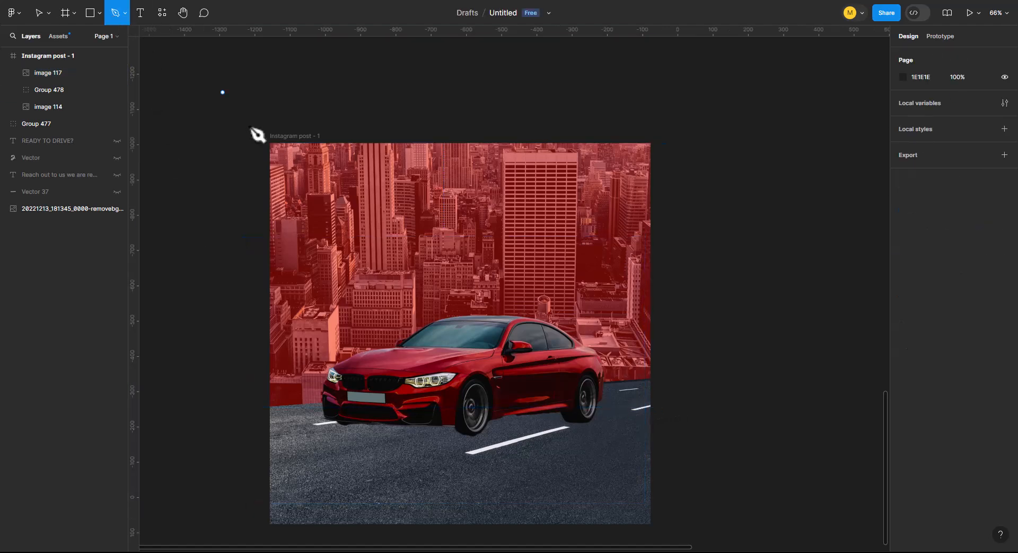
click(350, 433)
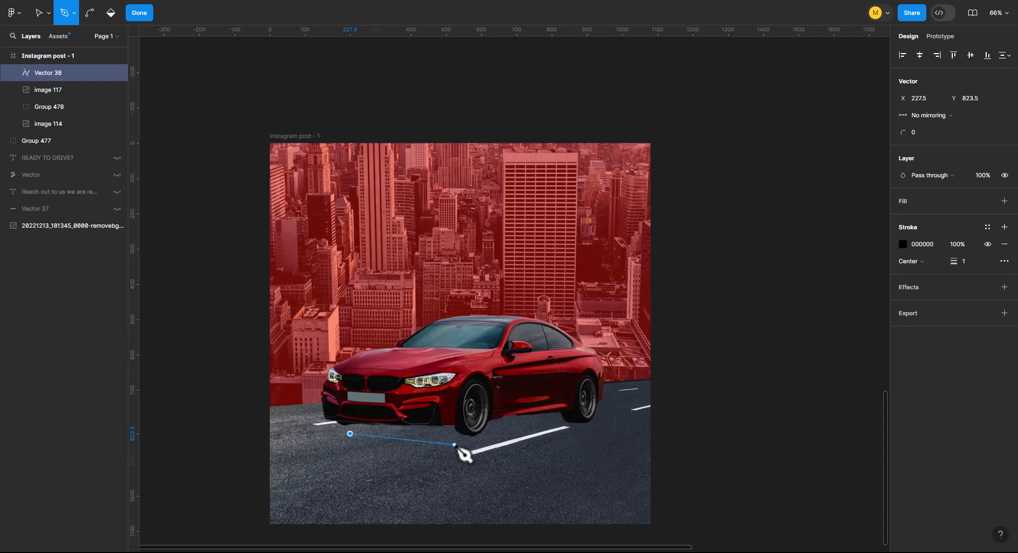
click(441, 440)
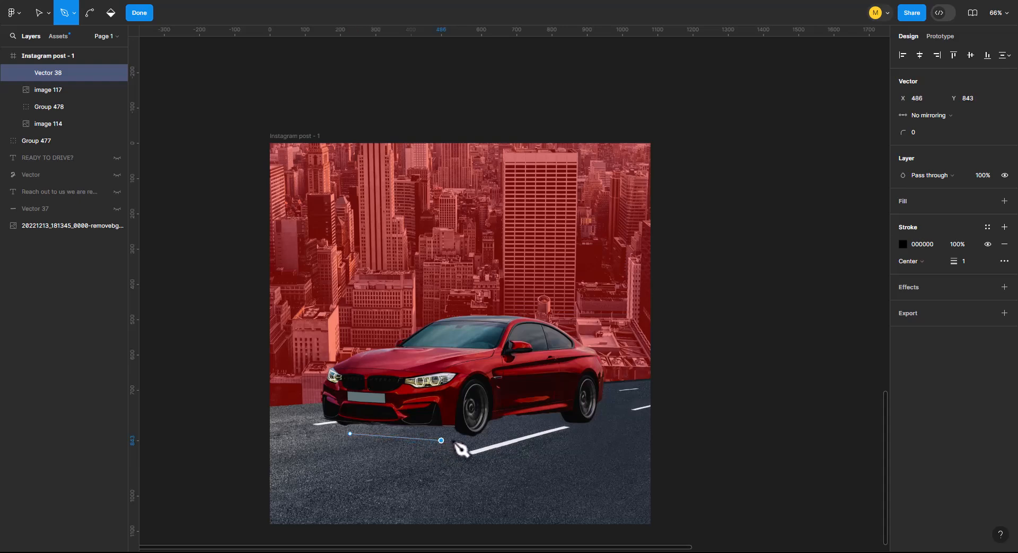
click(570, 418)
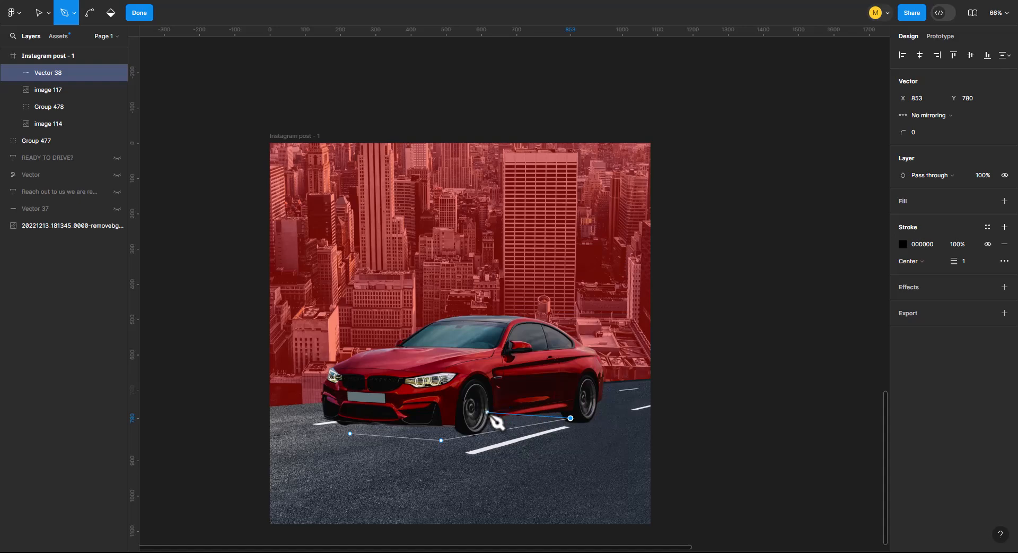
click(473, 410)
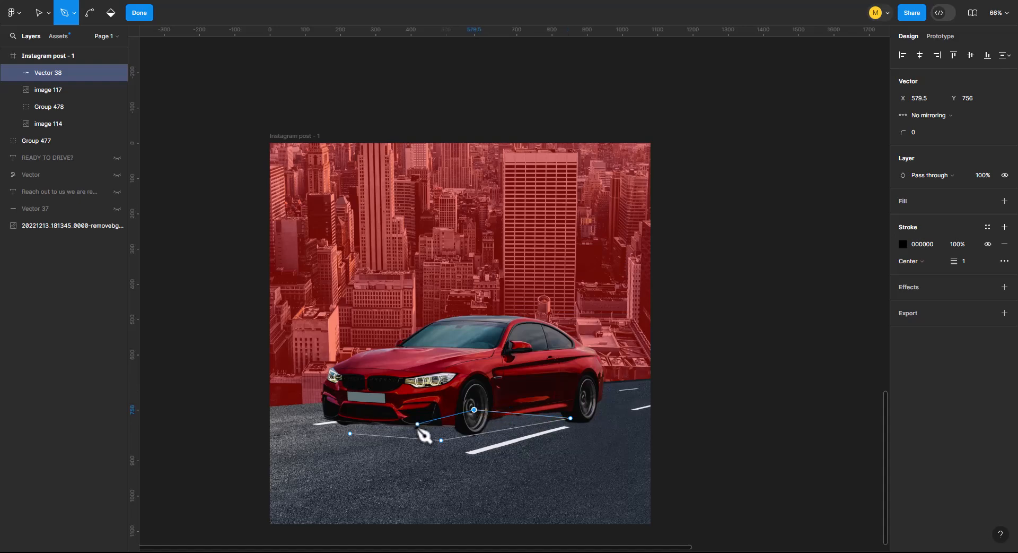
click(350, 434)
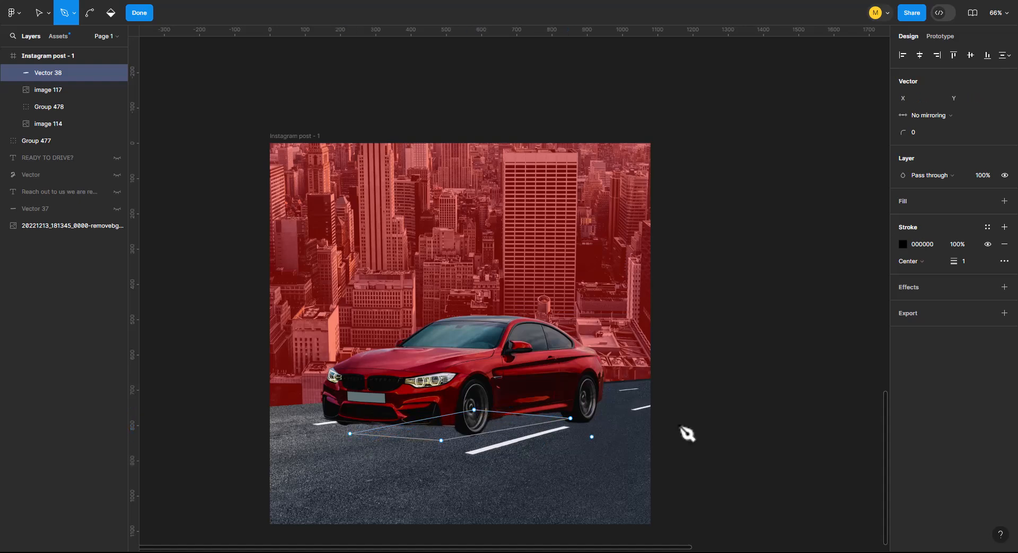
click(150, 16)
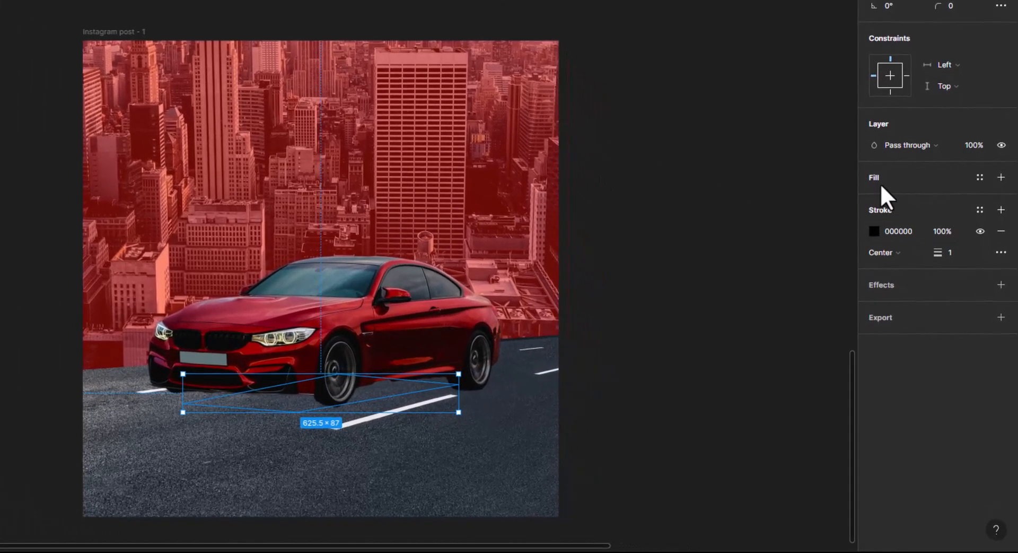
Add a solid black (000000) fill to the four-point shape under the car.
click(906, 253)
click(874, 252)
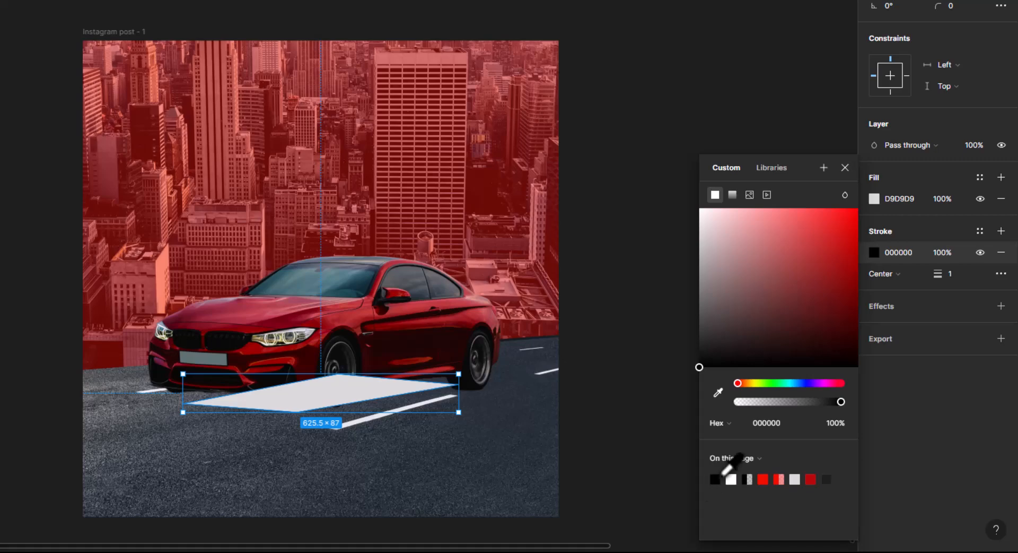
click(874, 199)
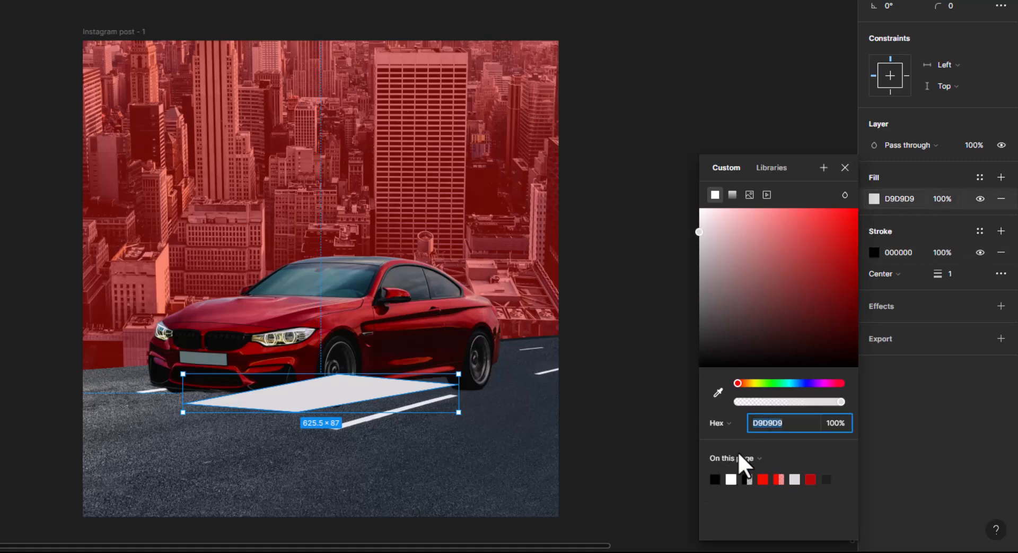
click(717, 478)
click(594, 425)
Bring the car image in front of the black shadow shape.
click(350, 398)
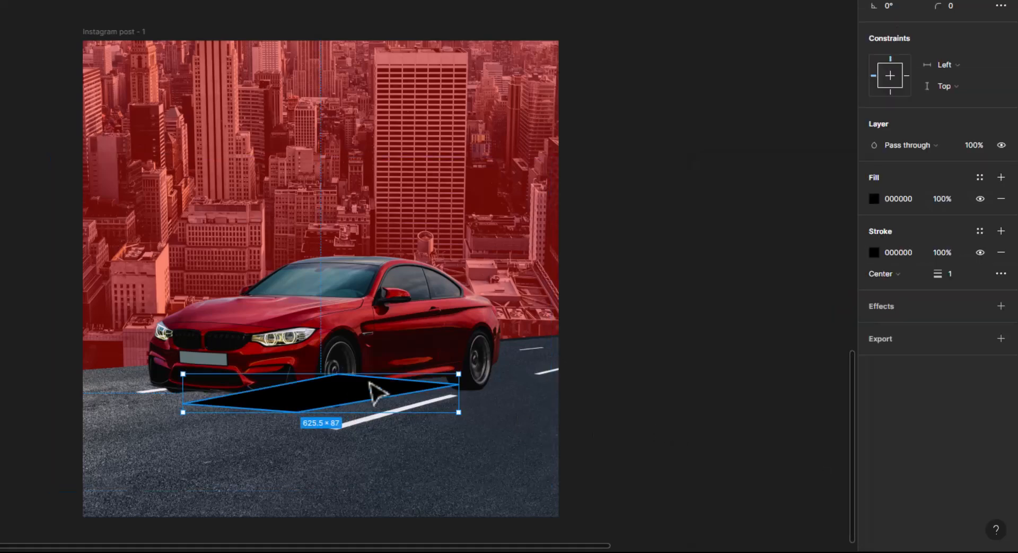
click(378, 337)
key(ctrl+bracketright)
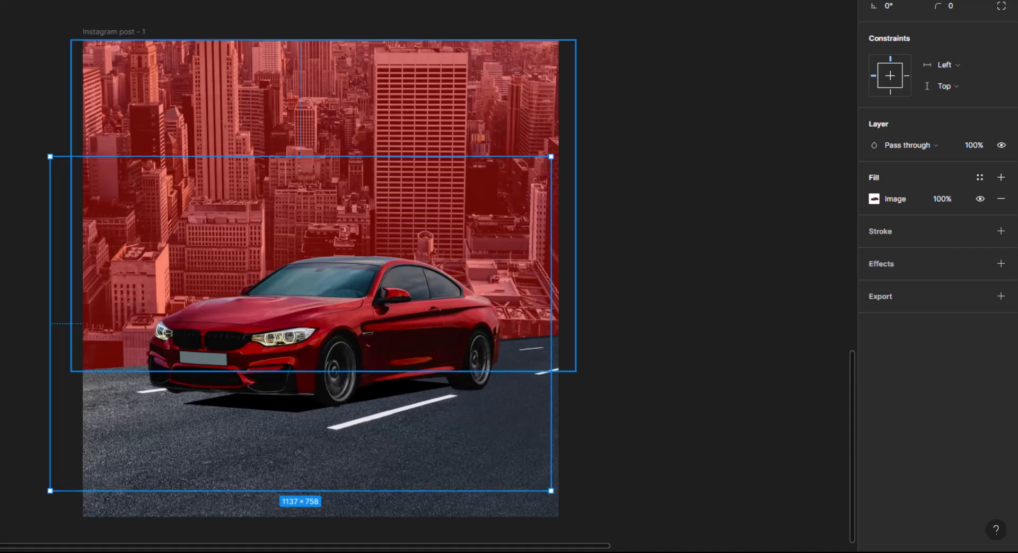
Apply a layer blur of 19.8 to the black shadow shape under the car.
click(299, 405)
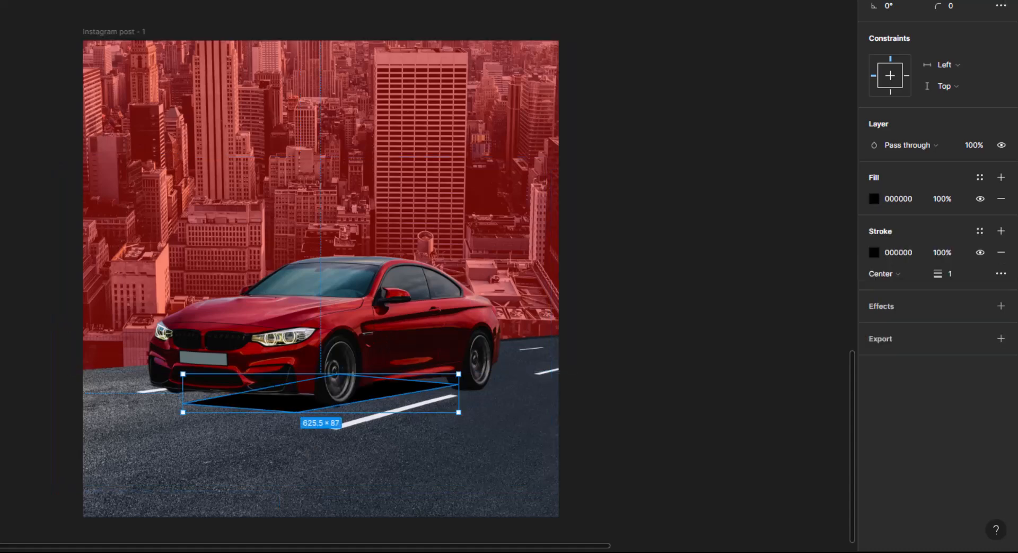
click(877, 312)
click(874, 327)
click(913, 327)
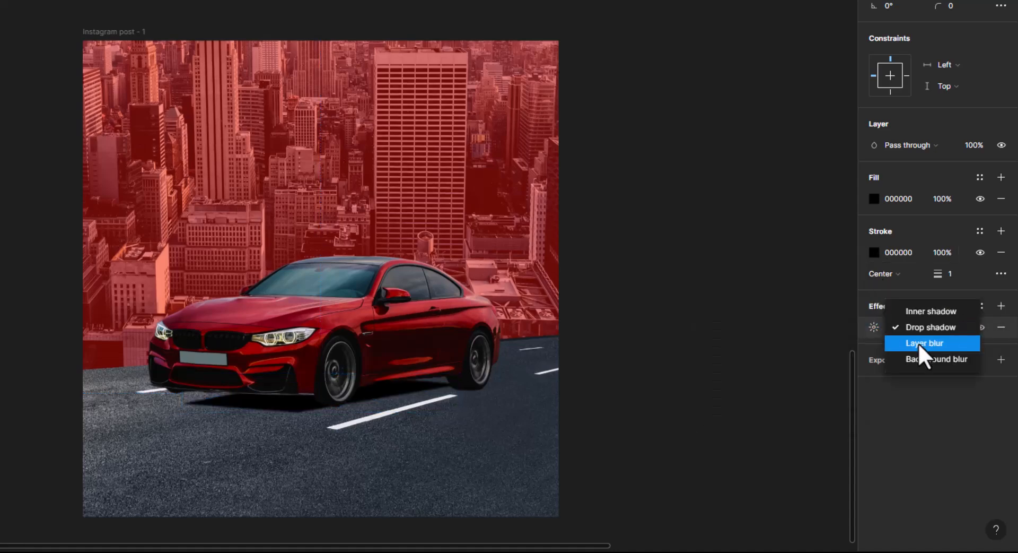
click(921, 344)
click(874, 327)
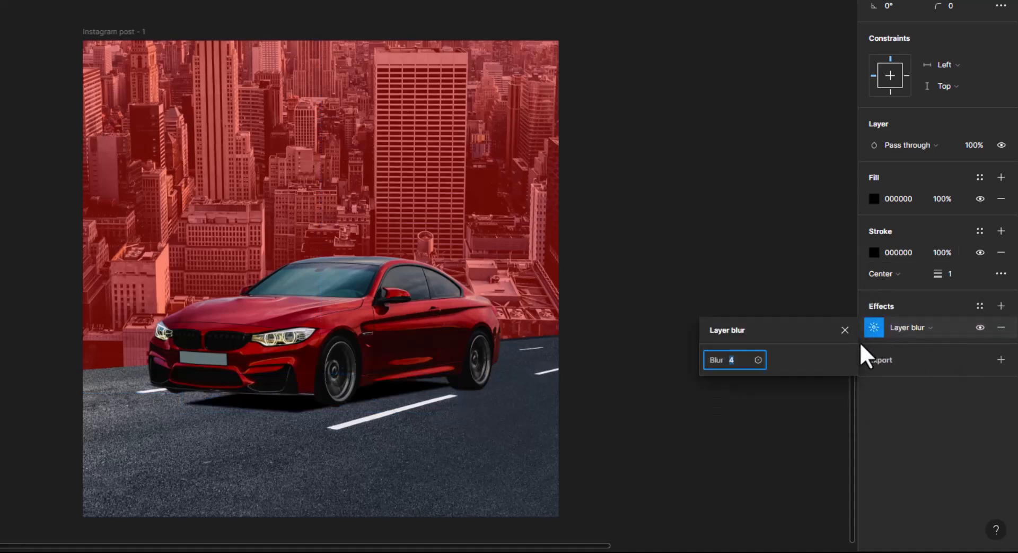
drag(718, 360, 754, 361)
drag(897, 380, 968, 387)
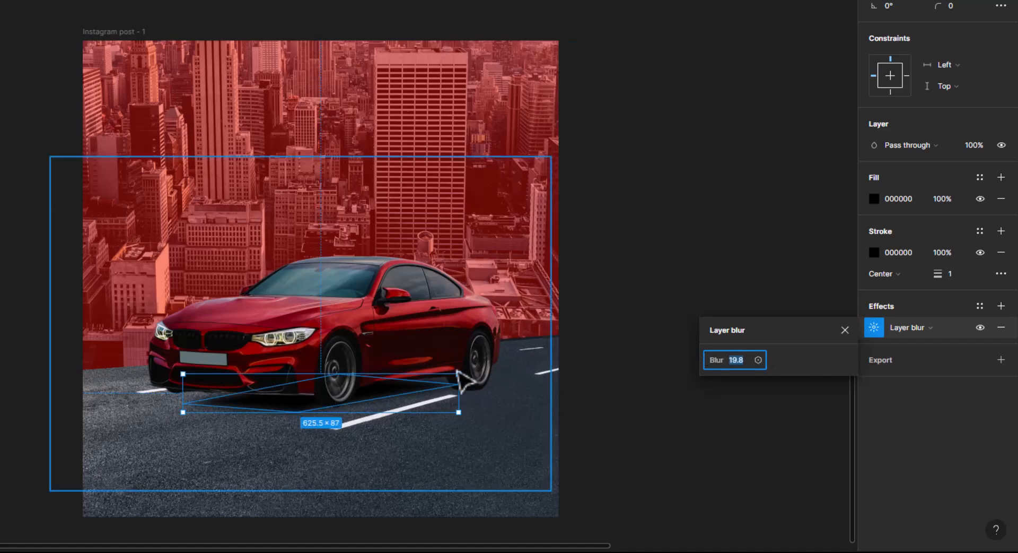
Widen the blurred shadow on both sides to about 785 × 87 and nudge it into place beneath the car.
drag(182, 401, 149, 402)
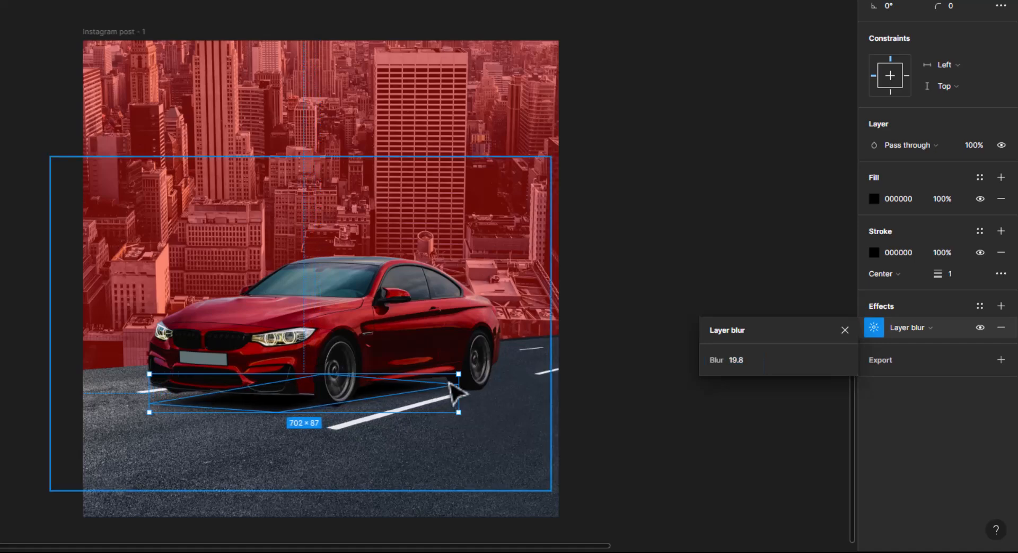
drag(460, 393, 495, 378)
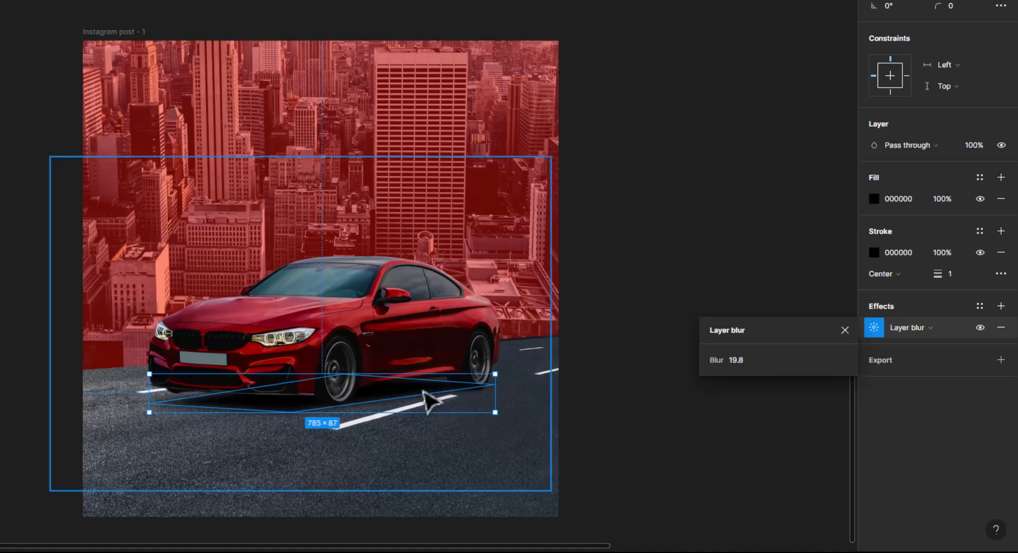
drag(425, 400, 429, 401)
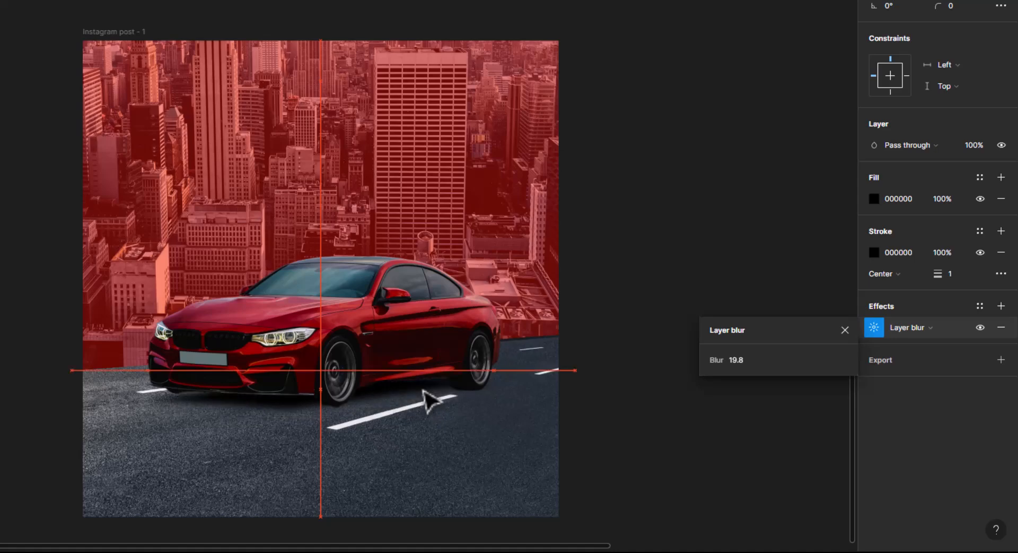
click(673, 282)
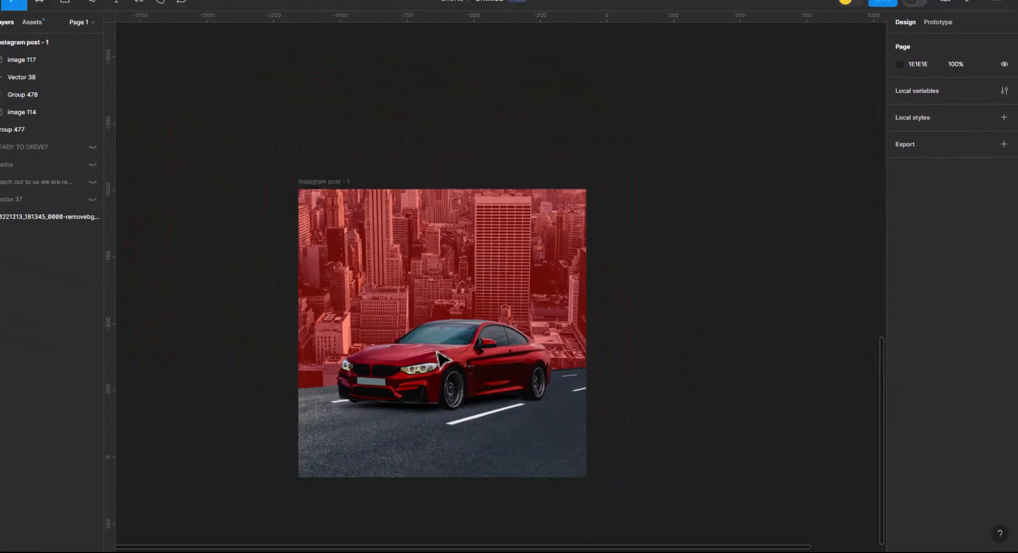
Move the white logo image into the Instagram post and position it in the upper-left corner over the skyline.
scroll(443, 448, down, 3)
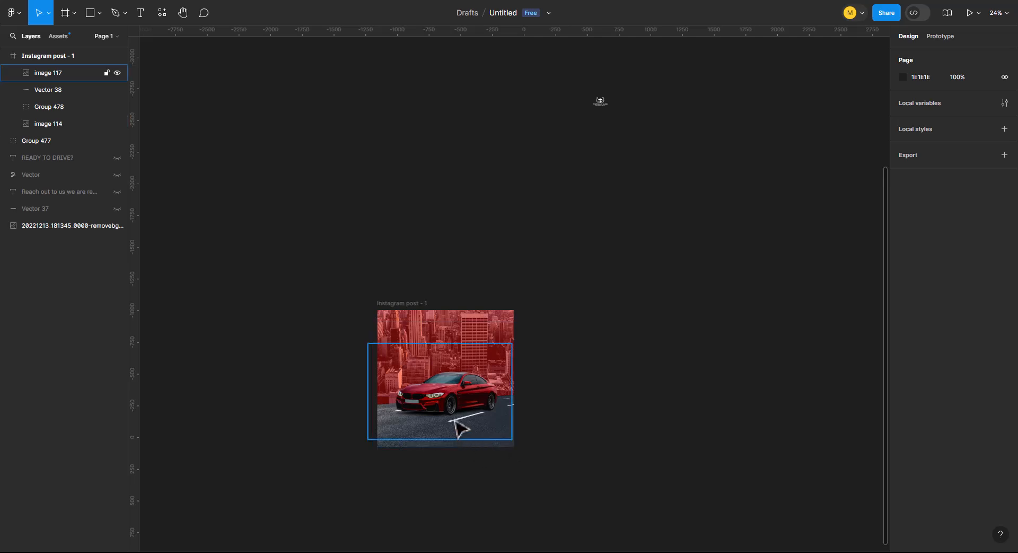
scroll(462, 425, down, 2)
scroll(468, 419, down, 1)
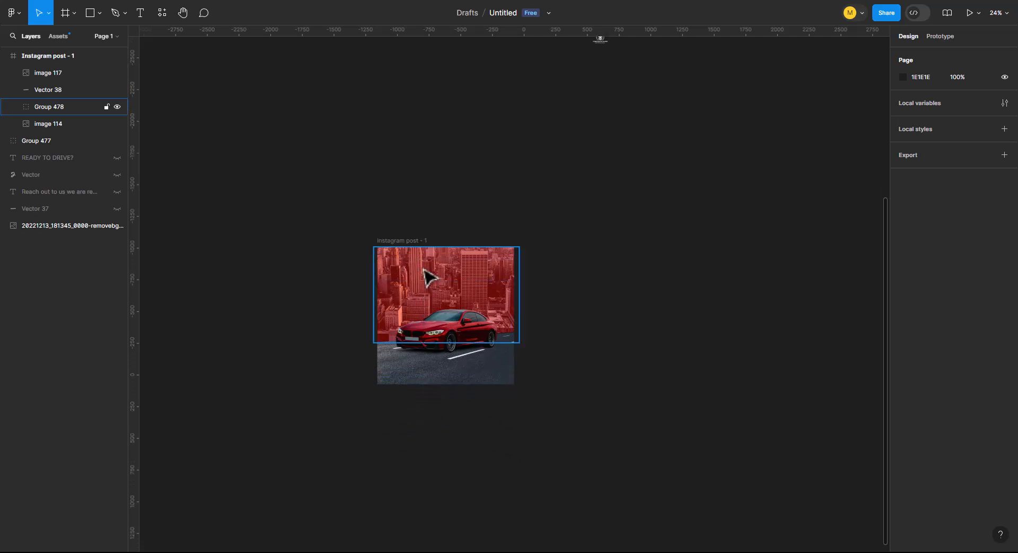
scroll(413, 278, up, 1)
drag(603, 42, 404, 290)
scroll(404, 290, up, 3)
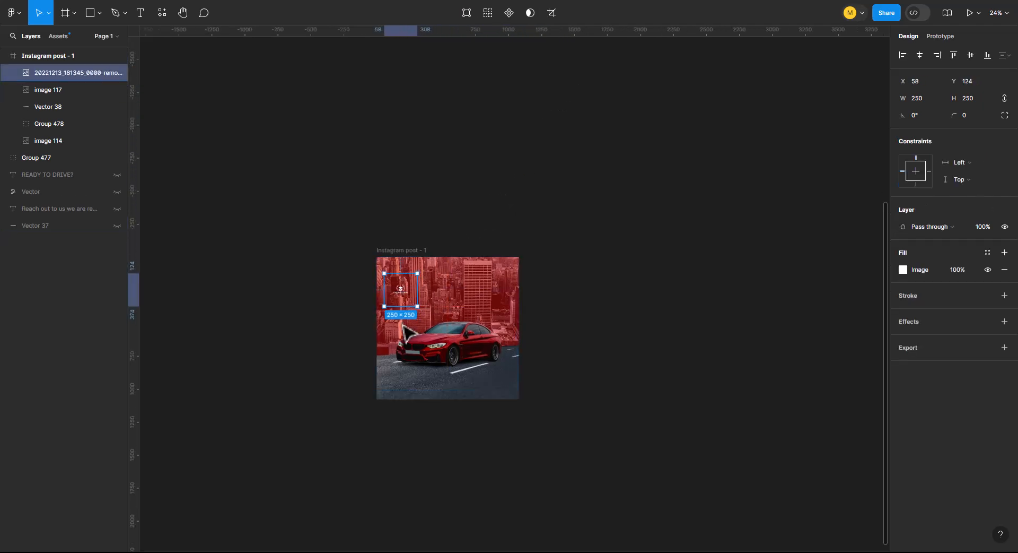
drag(412, 256, 390, 216)
click(307, 158)
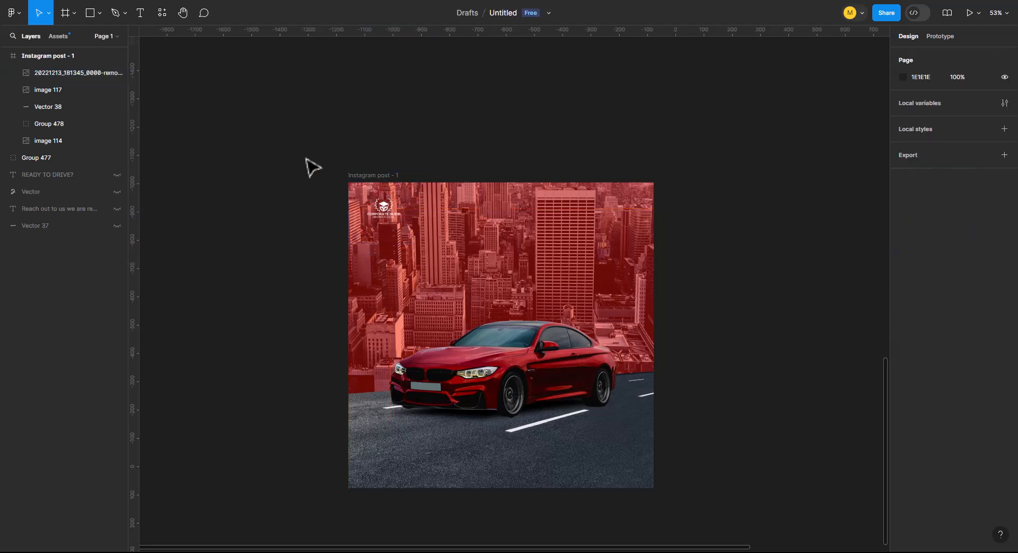
click(401, 180)
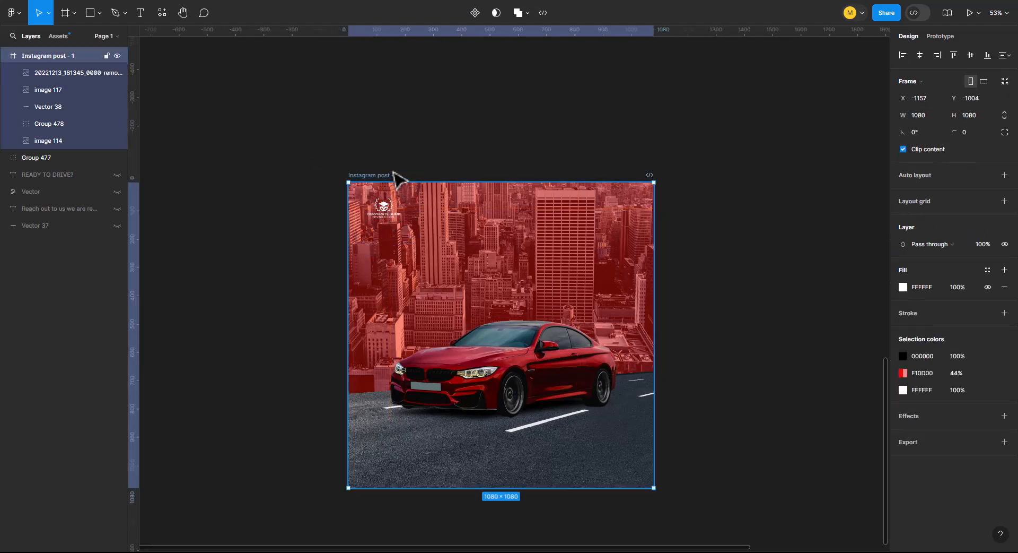
Add the two-line text "READY TO DRIVE" over the skyline above the car.
click(361, 165)
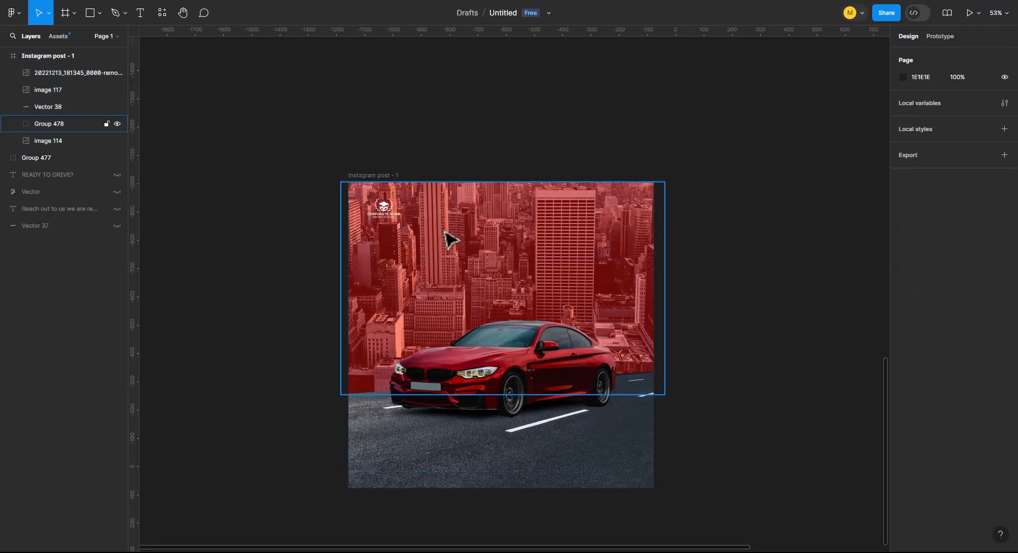
click(140, 12)
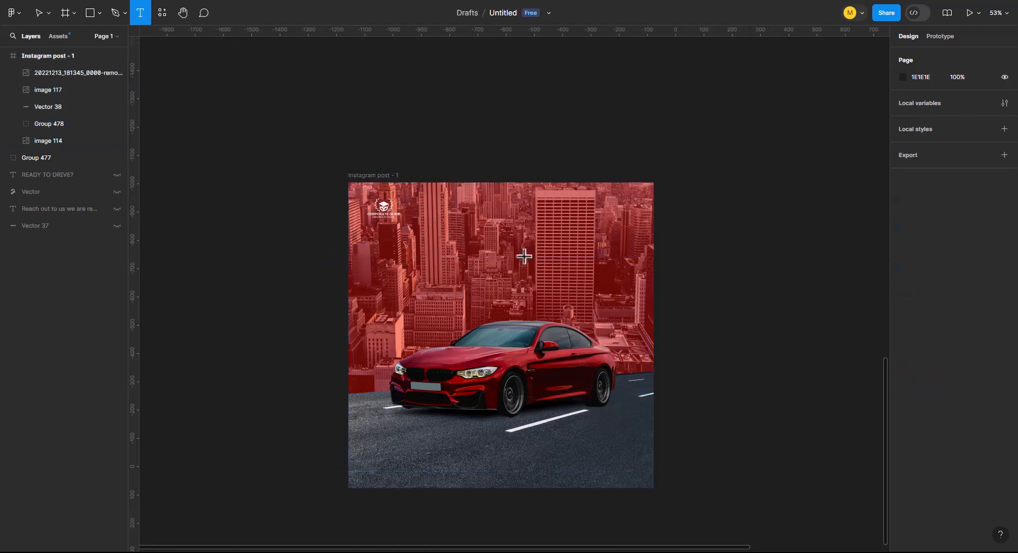
click(471, 239)
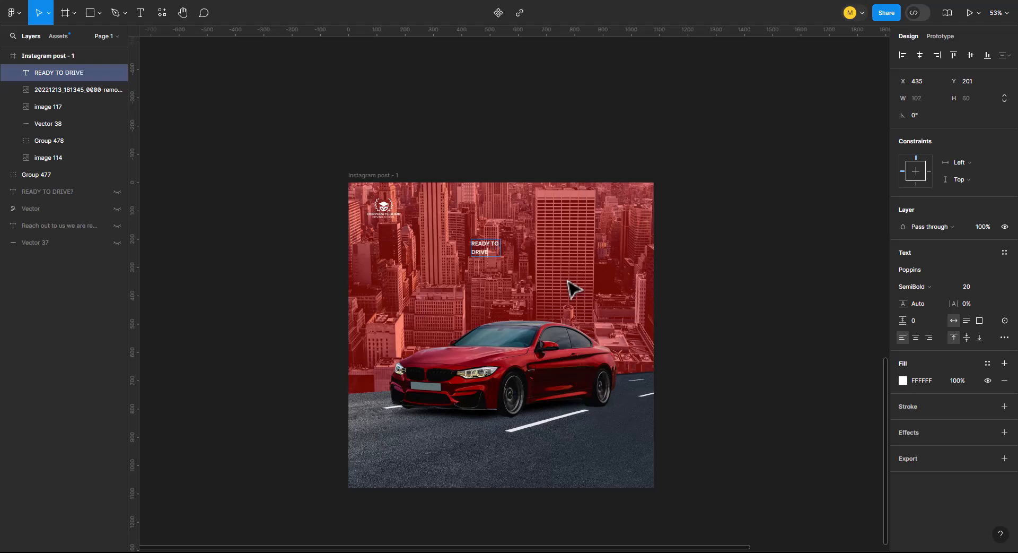
key(Escape)
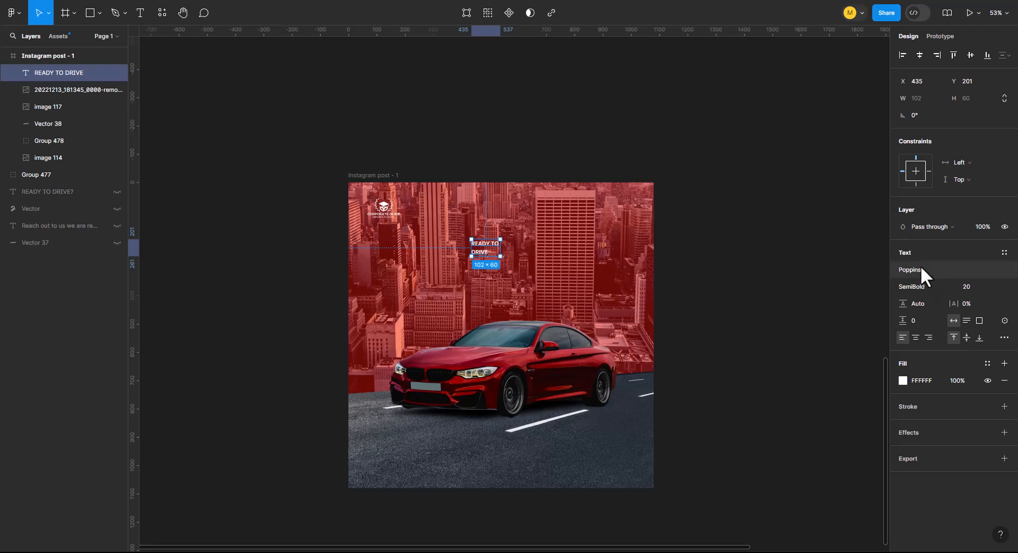
Set the READY TO DRIVE text in the Helvetica Inserat font and centre-align it.
click(917, 269)
text(HEL)
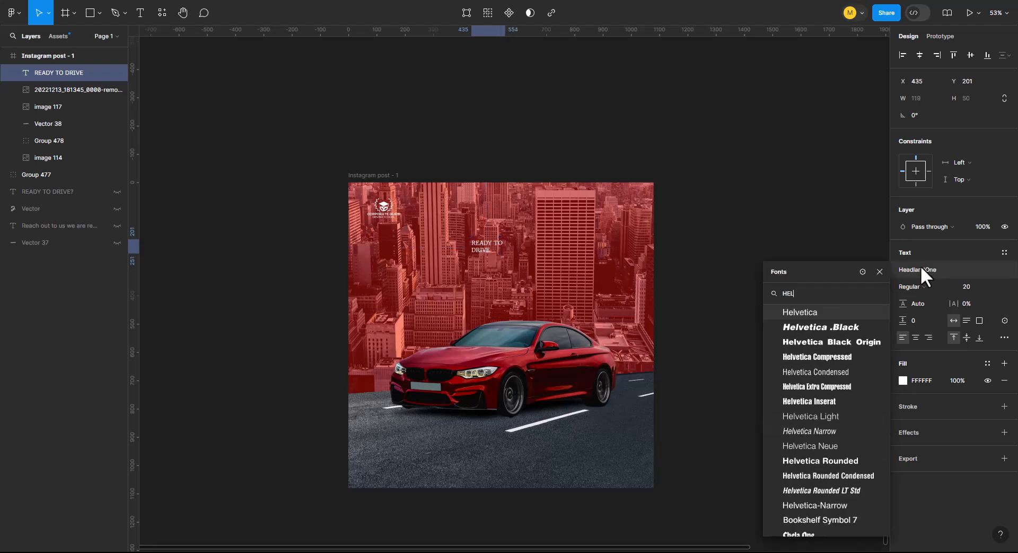
click(820, 400)
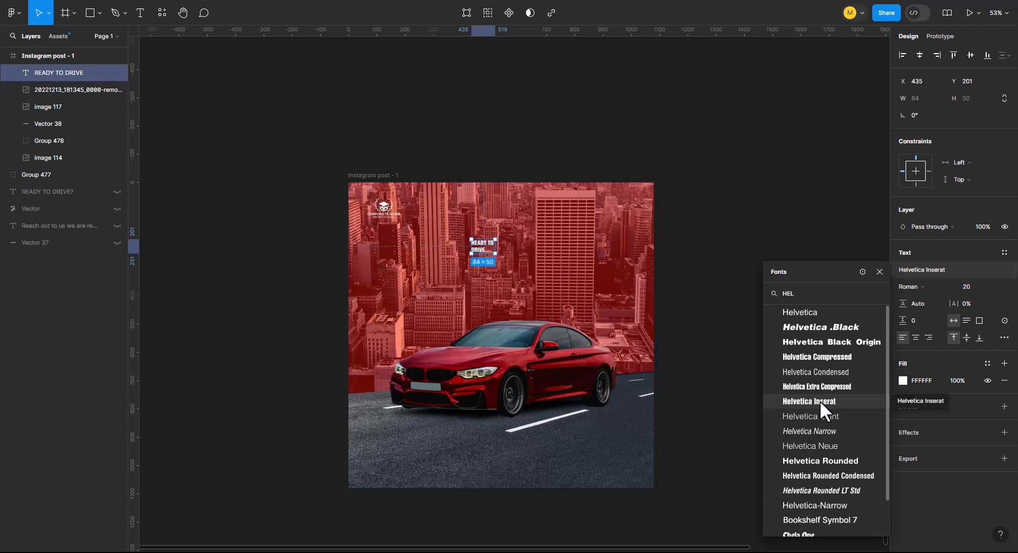
key(Escape)
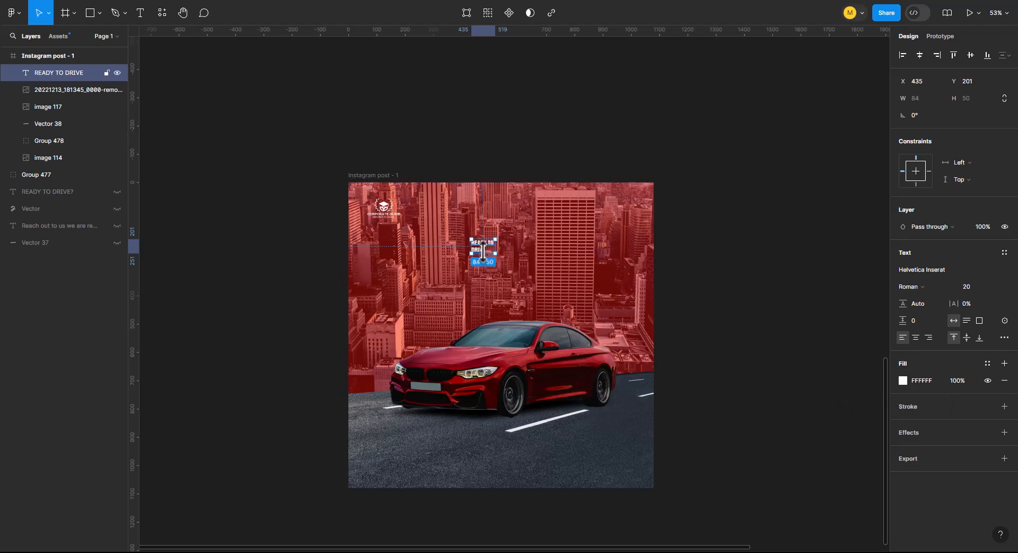
click(915, 337)
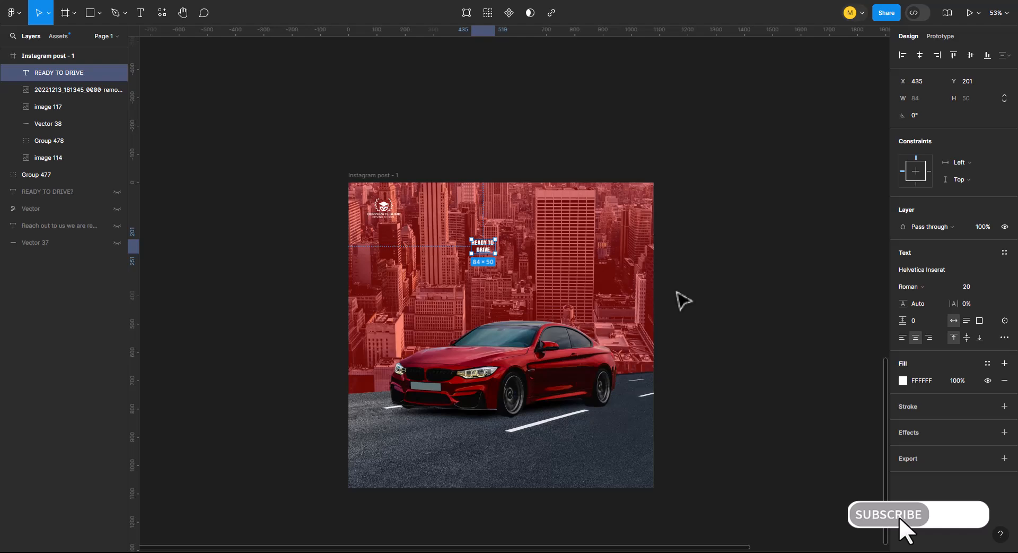
Enlarge the READY TO DRIVE heading to size 120 and position it above the car at about X 296, Y 162.
click(981, 286)
text(120)
key(Return)
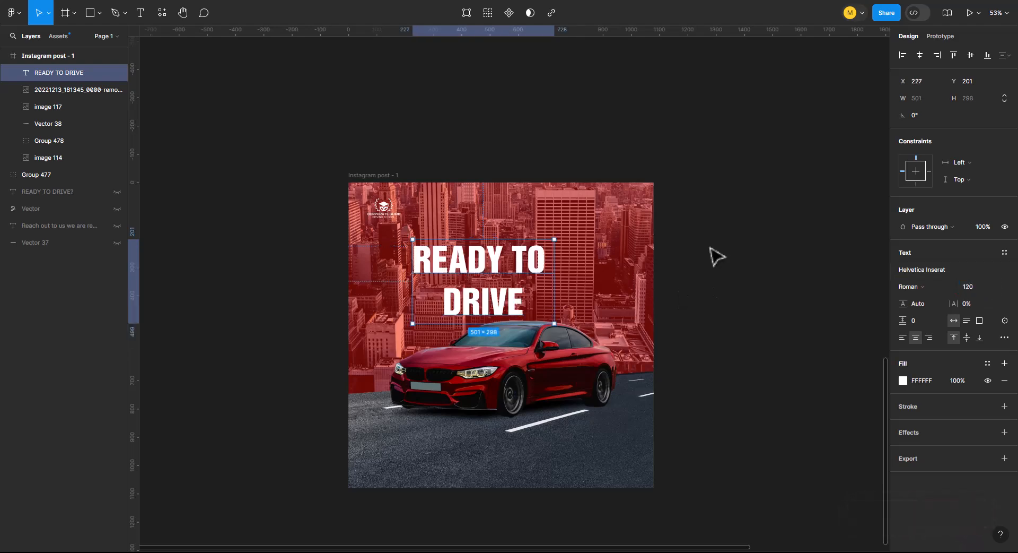
drag(474, 272, 494, 261)
Add a question mark at the end of the heading so it reads "READY TO DRIVE?".
double_click(541, 297)
click(544, 294)
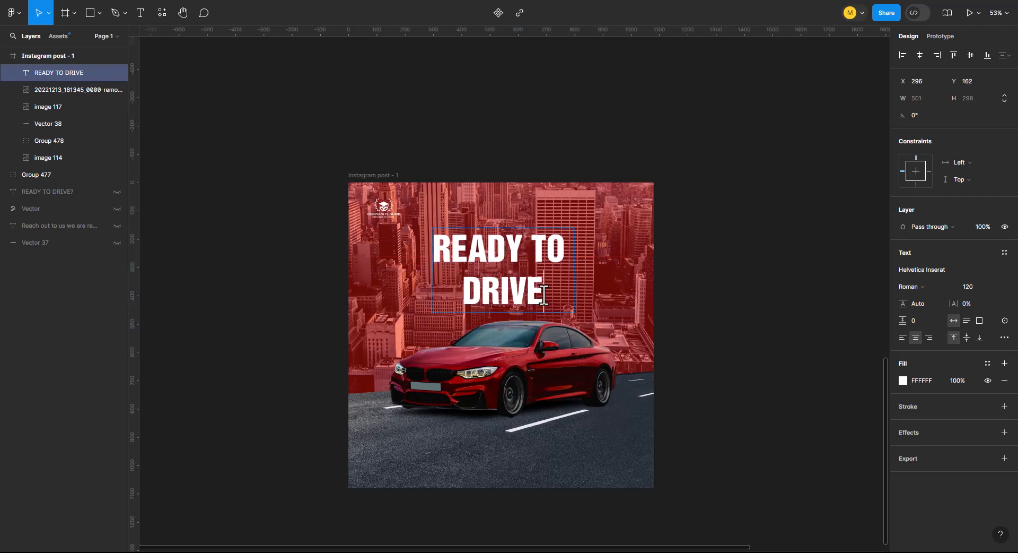
text(?)
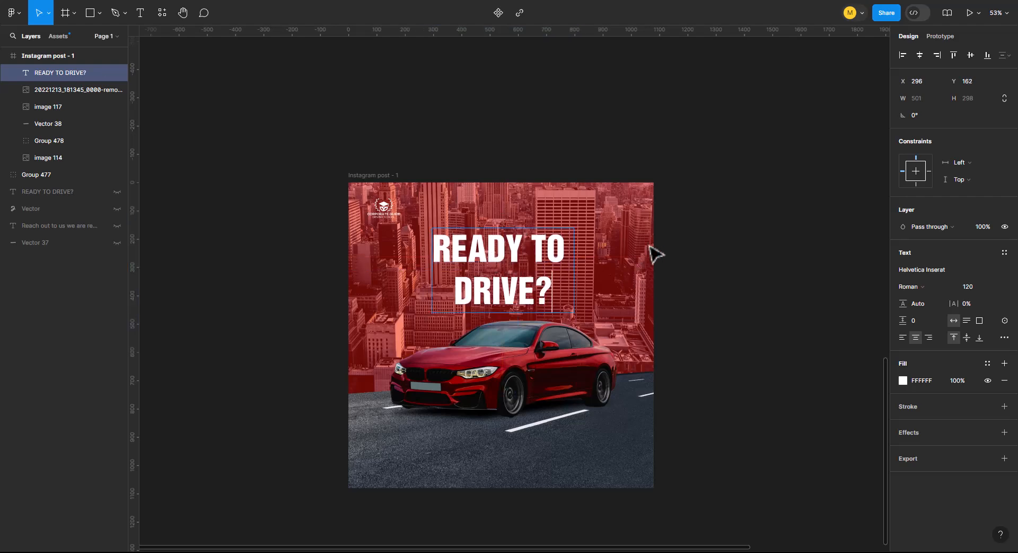
key(Escape)
key(Escape)
click(525, 259)
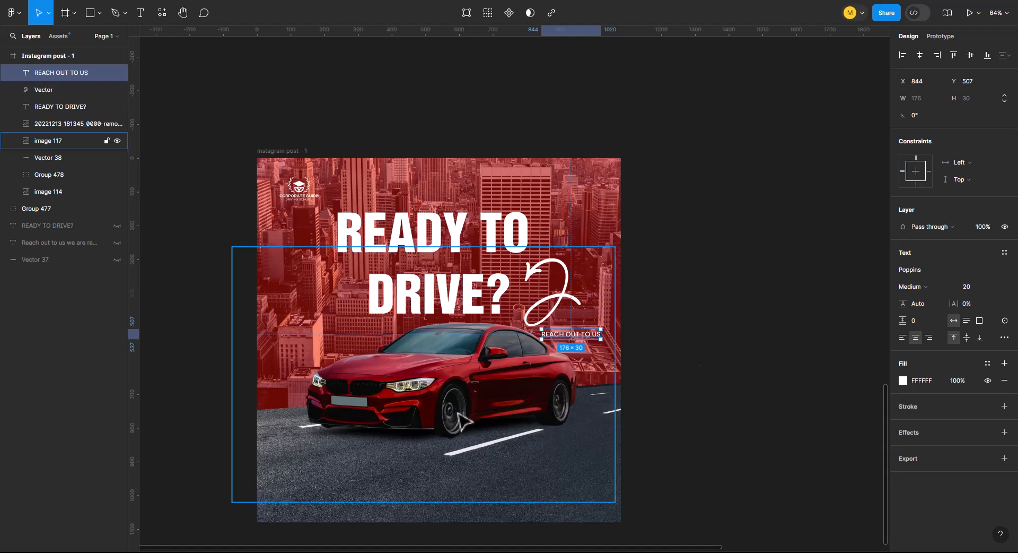
Replace the small caption under the curled arrow with "Reach out to us we are ready to help" on two lines.
scroll(459, 419, up, 3)
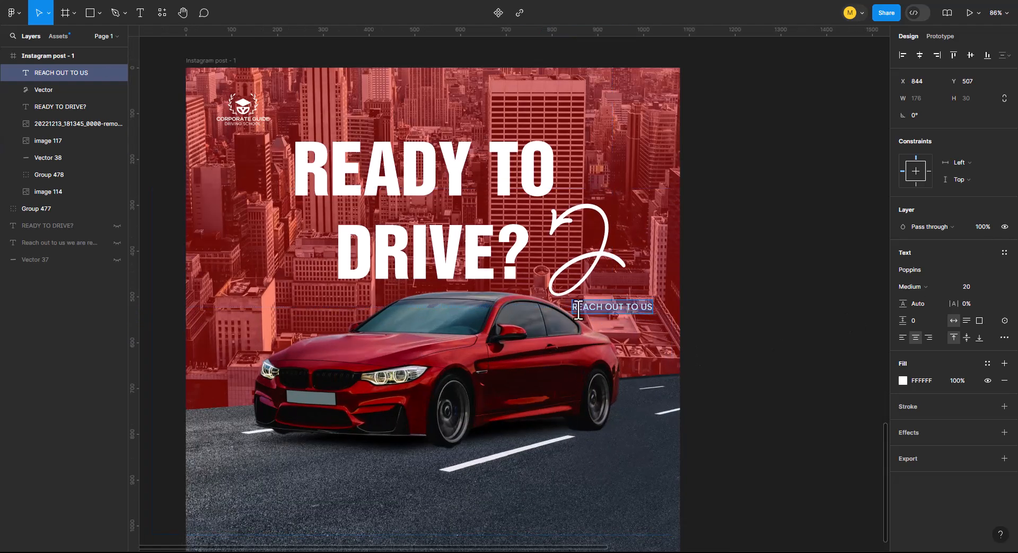
drag(578, 311, 639, 306)
text(Rea)
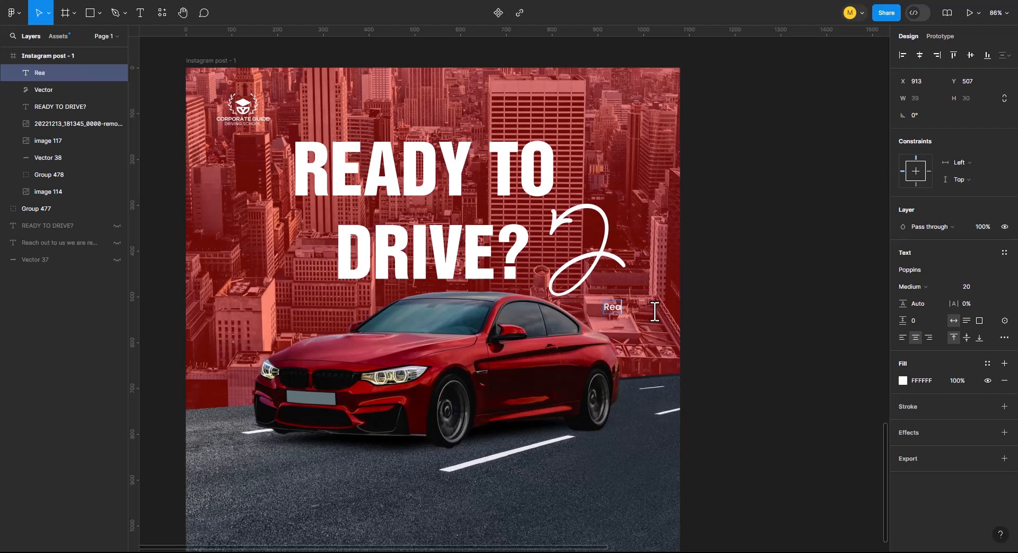
text(ch out to us)
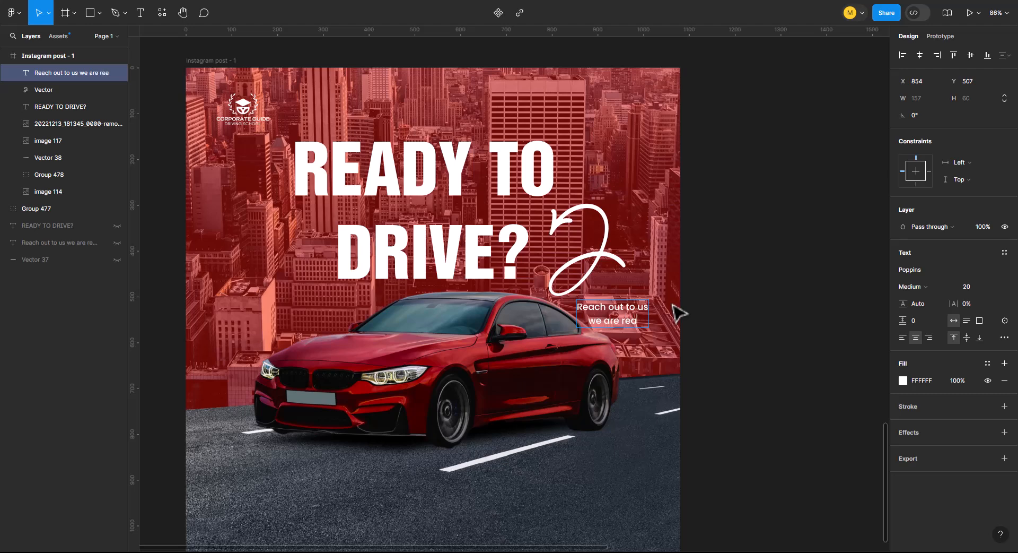
text(to help)
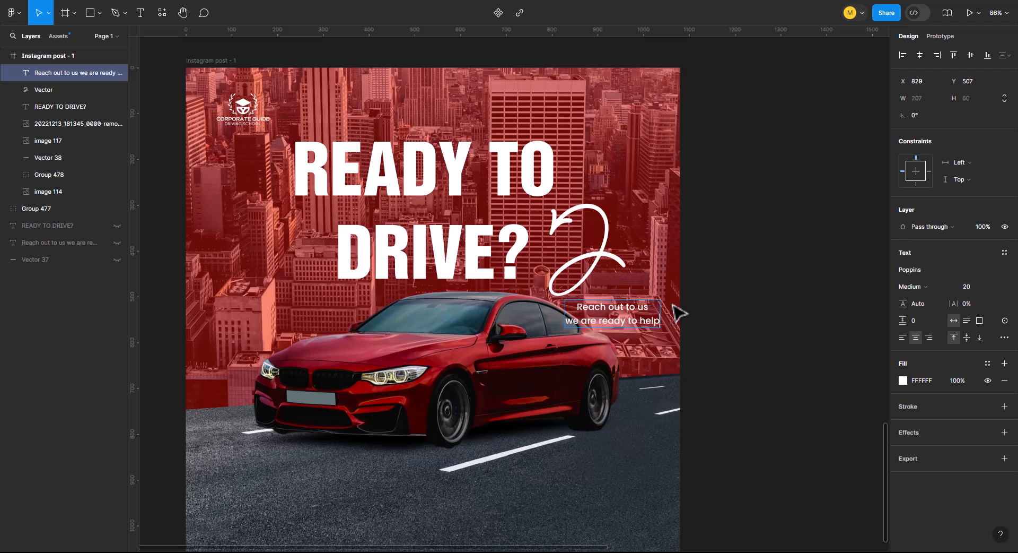
key(Escape)
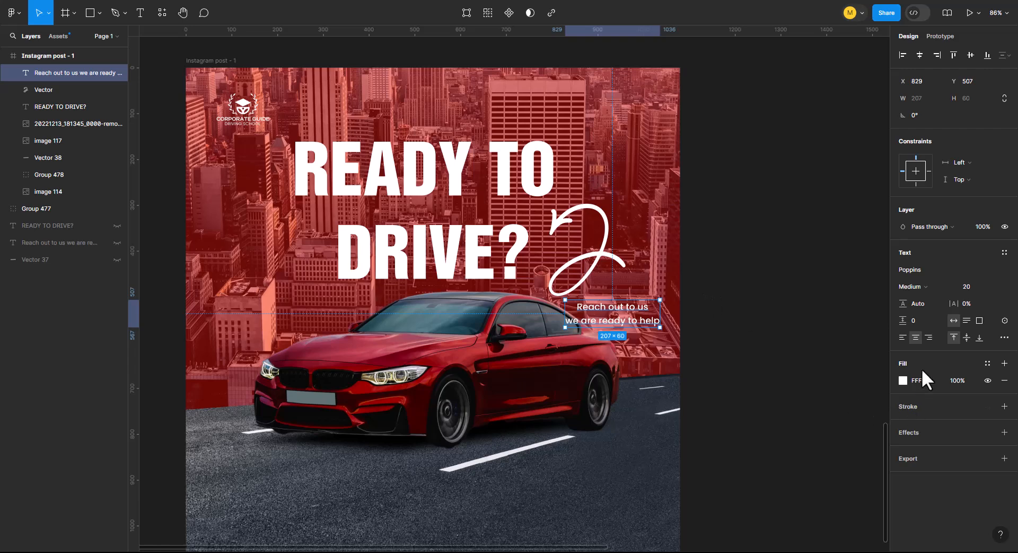
Left-align the caption, set its weight to SemiBold and move it up beside the arrow's tail to about X 864, Y 461.
click(904, 338)
click(912, 286)
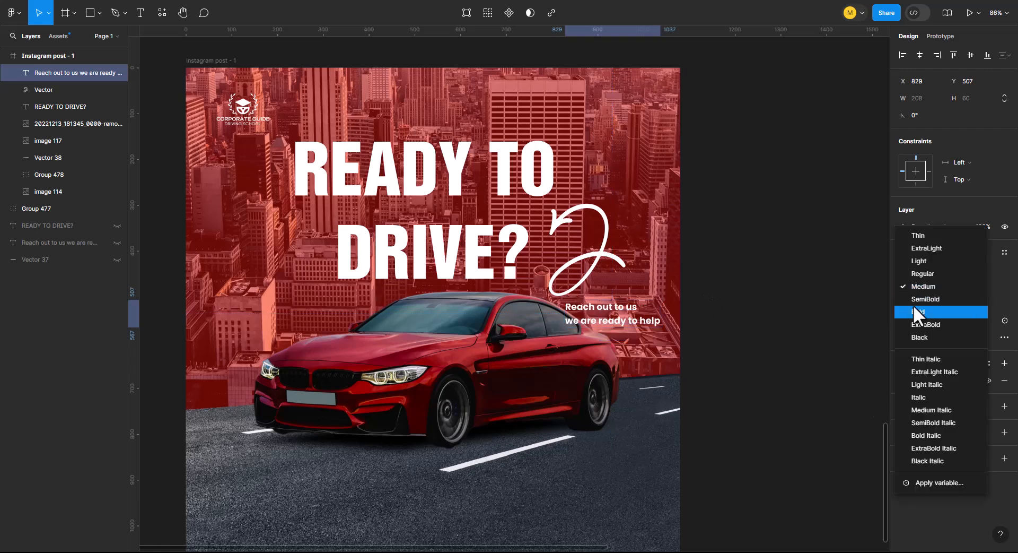
click(918, 298)
click(809, 314)
mouse_move(617, 313)
mouse_down()
mouse_move(635, 294)
mouse_move(630, 301)
mouse_up()
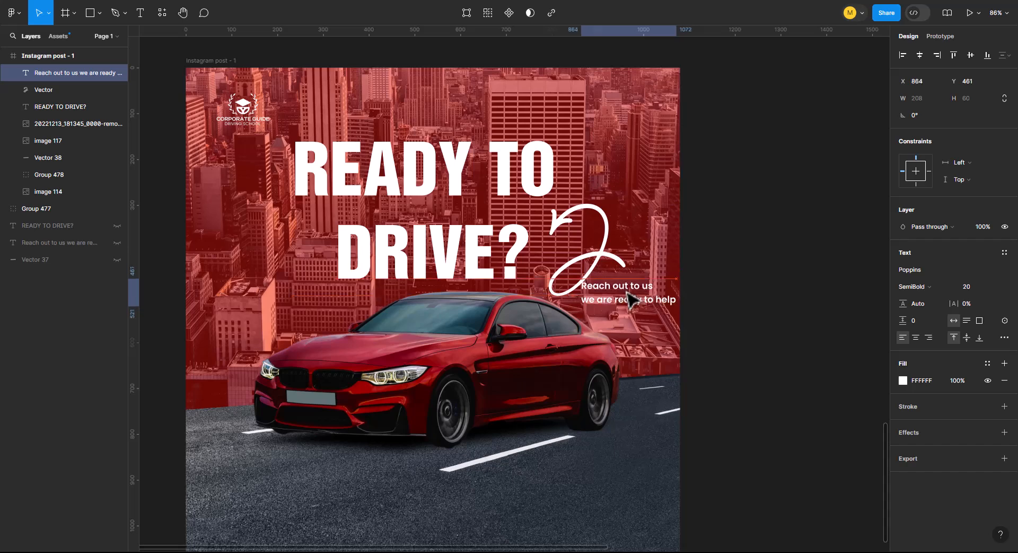
Shift the car image and its shadow together slightly to the left, and nudge the caption slightly down.
scroll(637, 289, down, 3)
scroll(645, 274, down, 2)
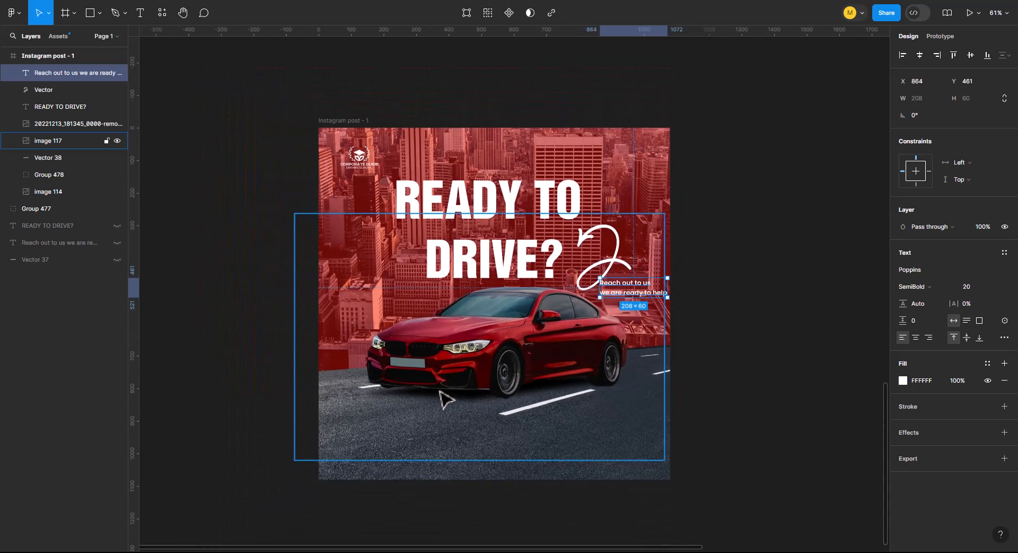
click(442, 408)
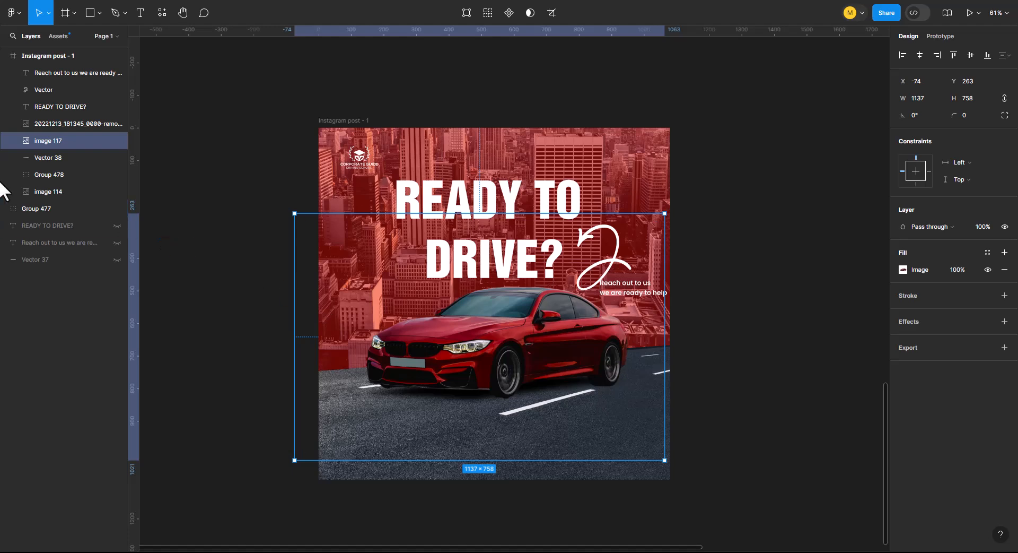
shift+click(53, 158)
drag(436, 346, 425, 342)
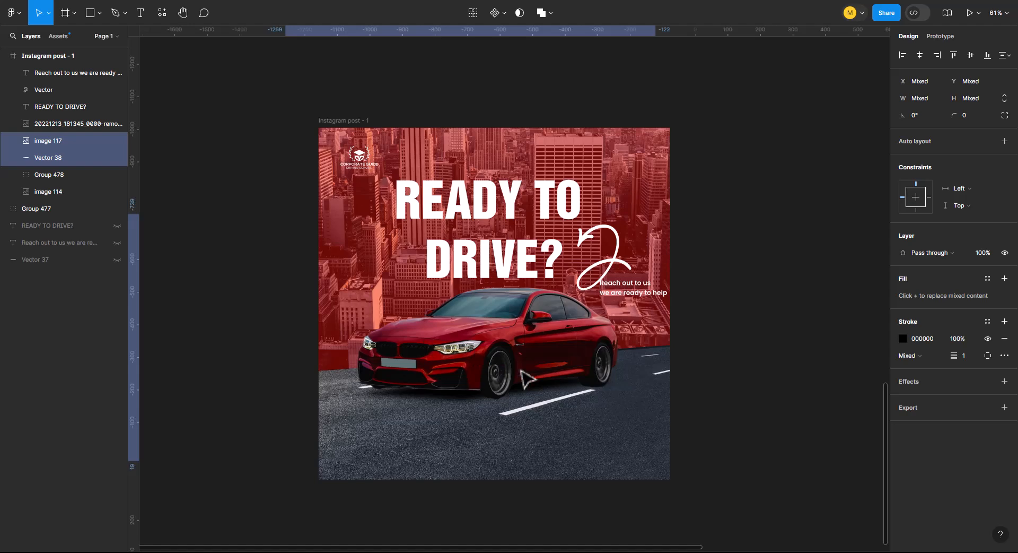
click(801, 416)
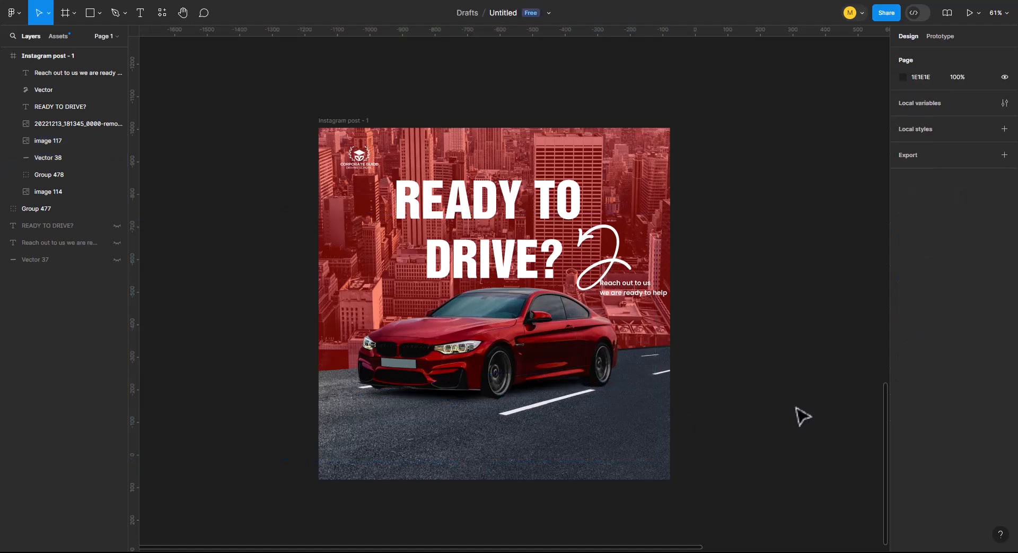
drag(635, 297, 638, 304)
Group the car image with its blurred shadow shape.
click(480, 408)
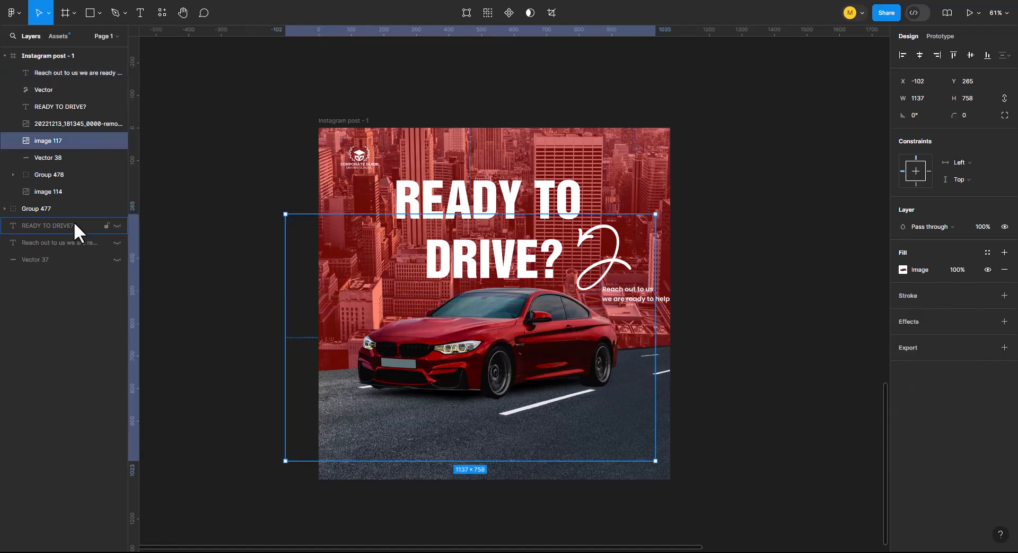
shift+click(68, 159)
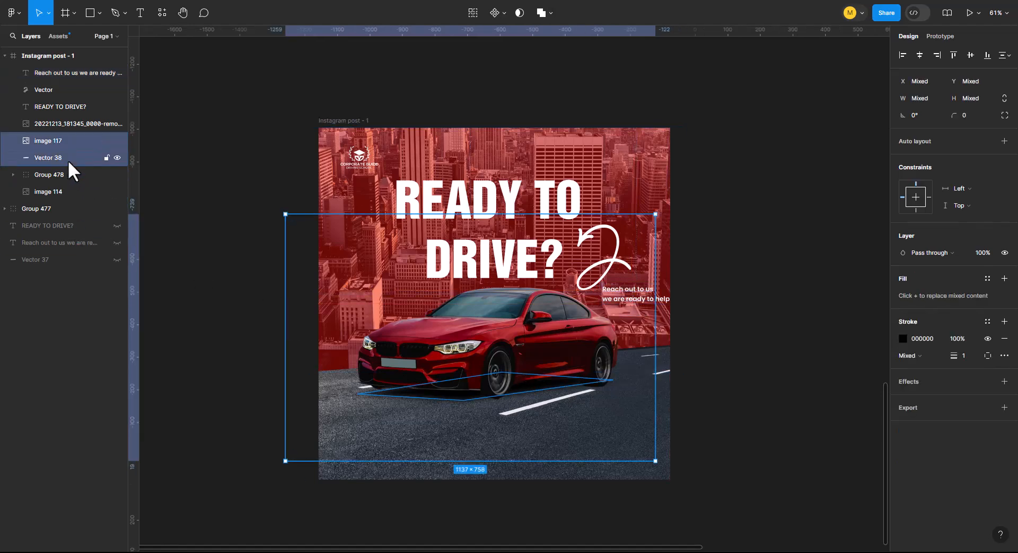
key(ctrl+g)
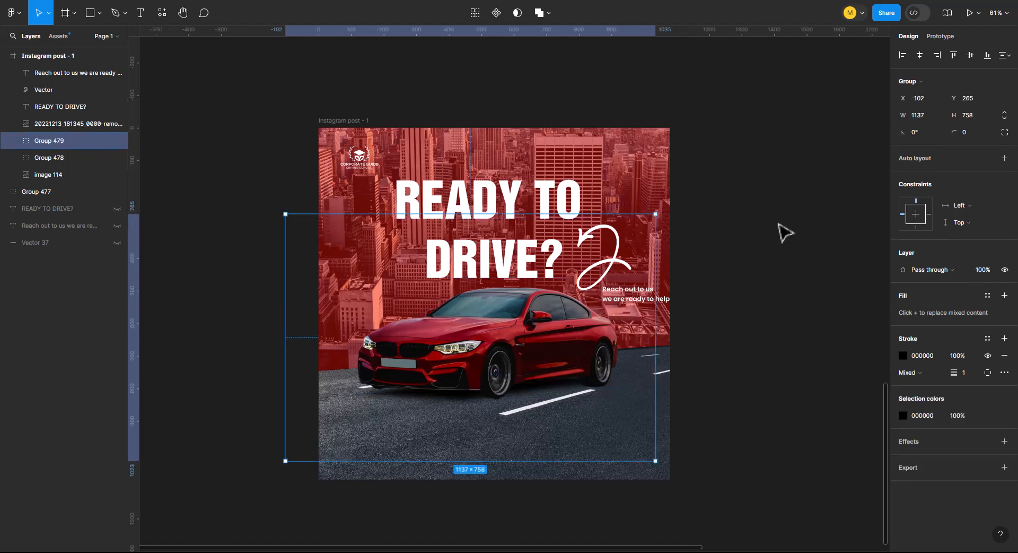
click(761, 253)
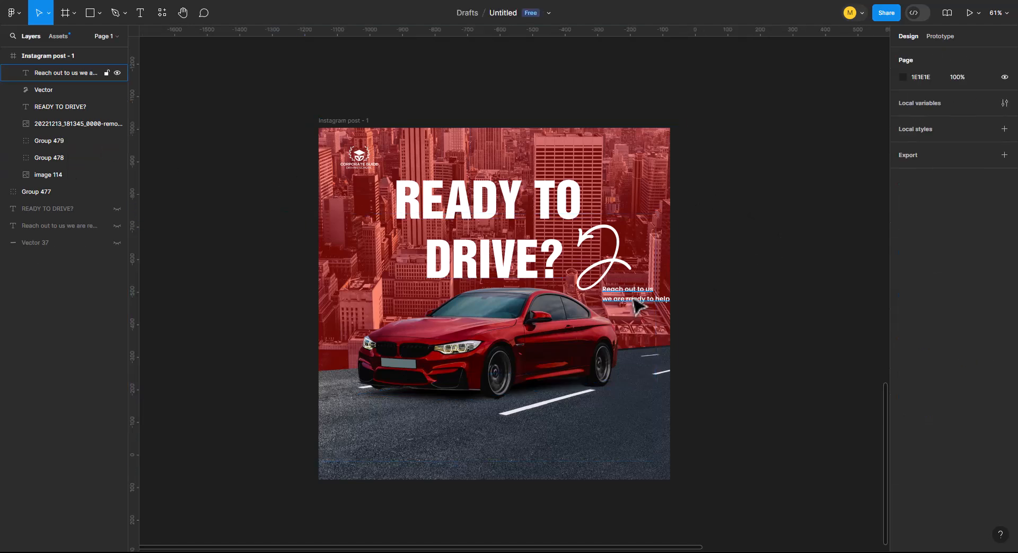
Nudge the caption slightly left and down to about X 857, Y 488, clear of the post's edge.
drag(633, 299, 629, 301)
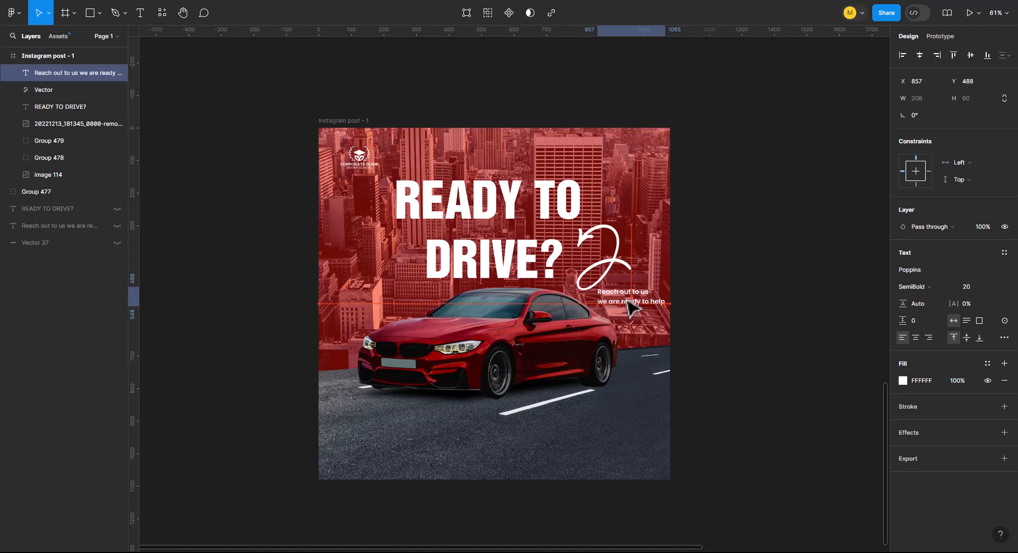
click(627, 299)
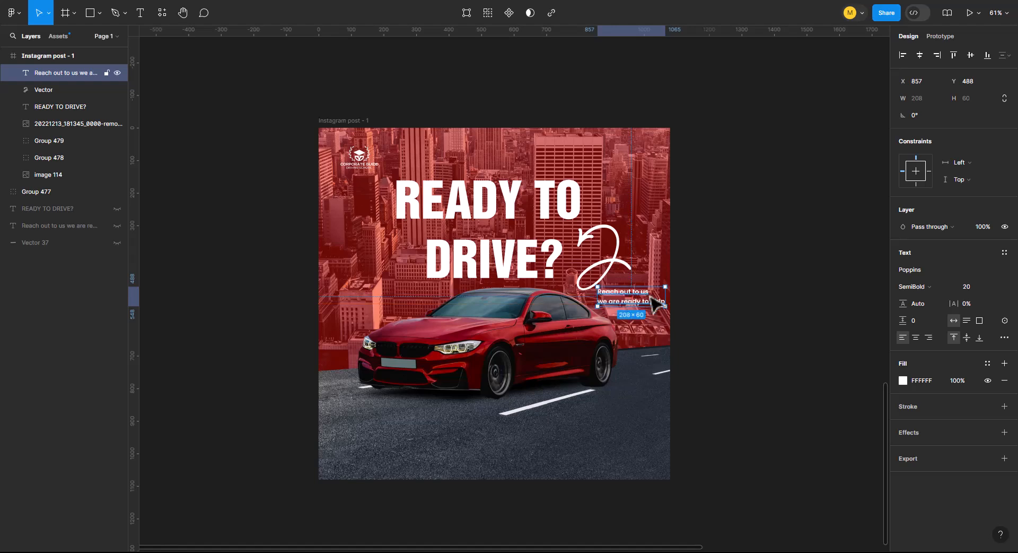
click(761, 284)
Draw a light grey rectangle of about 924 × 157 on the road below the car and round its corners to about 23.
scroll(738, 291, down, 2)
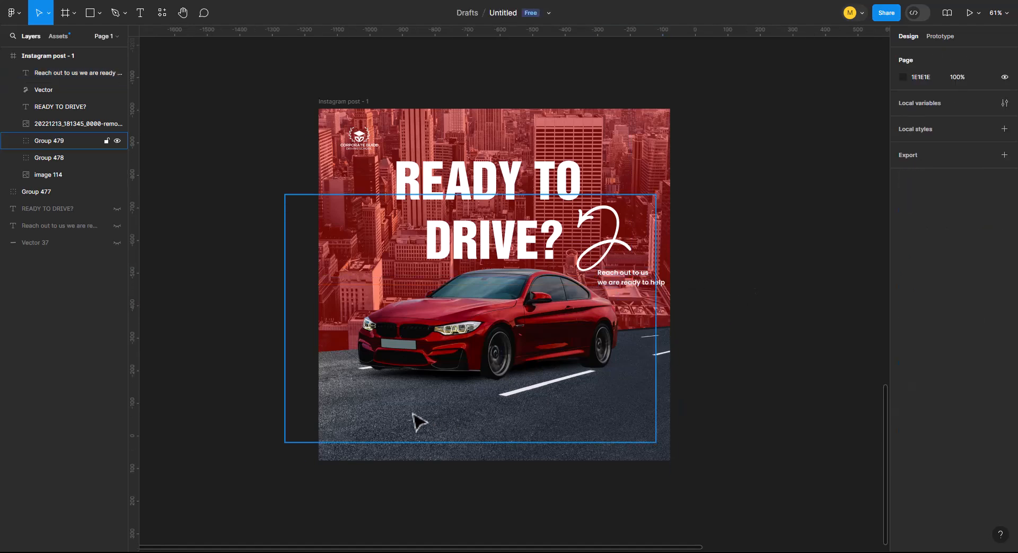
click(88, 16)
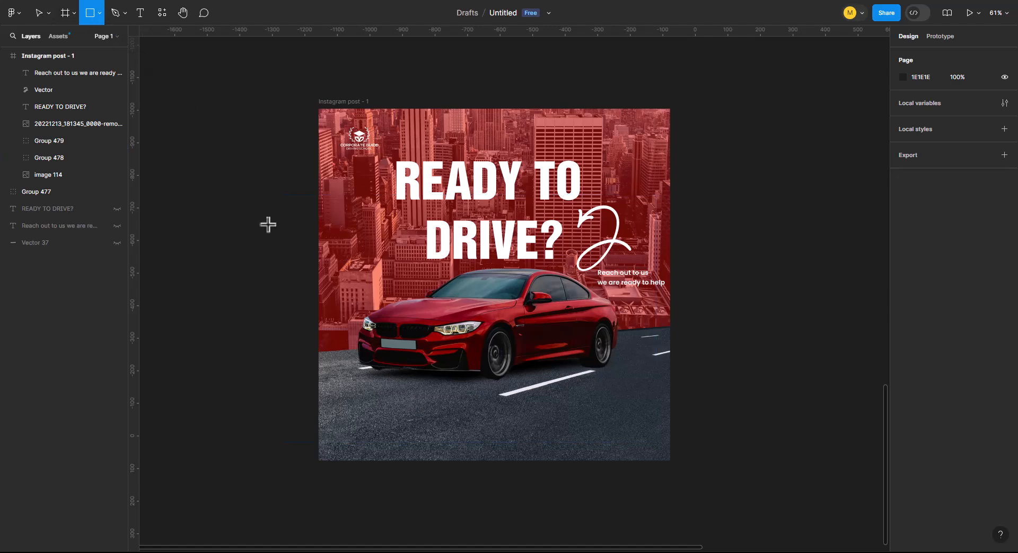
drag(365, 403, 644, 451)
drag(533, 431, 532, 430)
drag(359, 418, 344, 418)
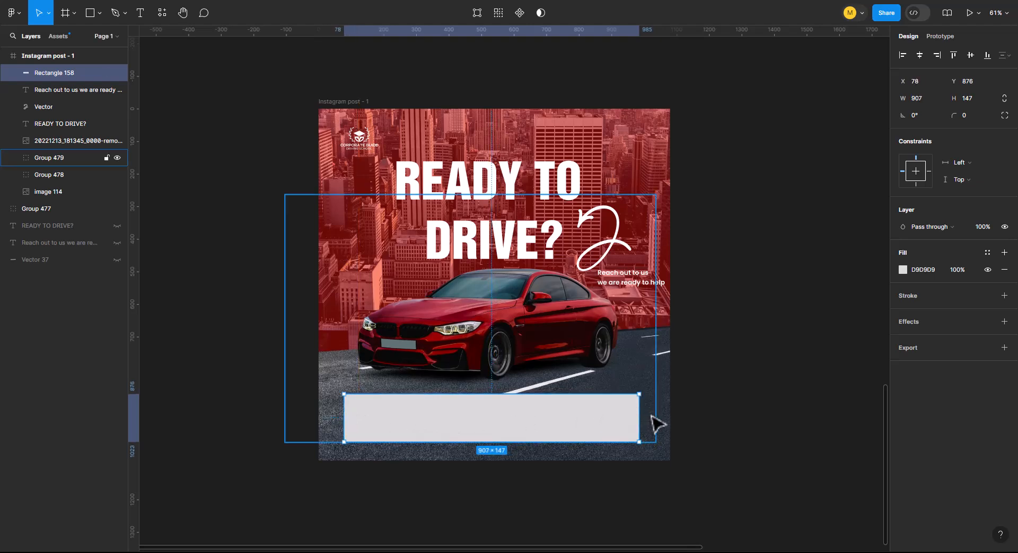
drag(639, 418, 646, 418)
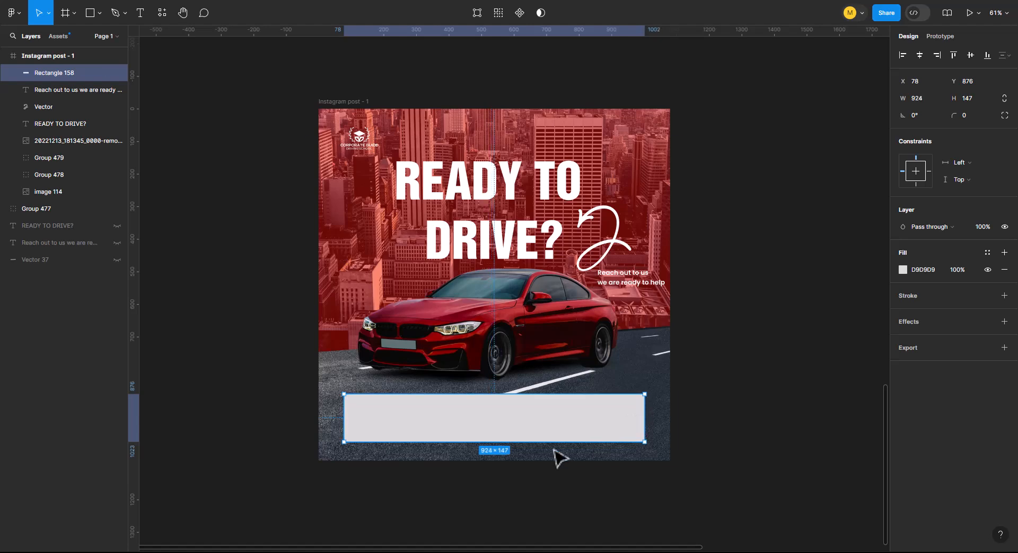
mouse_move(550, 442)
mouse_down()
mouse_move(545, 427)
mouse_move(549, 438)
mouse_up()
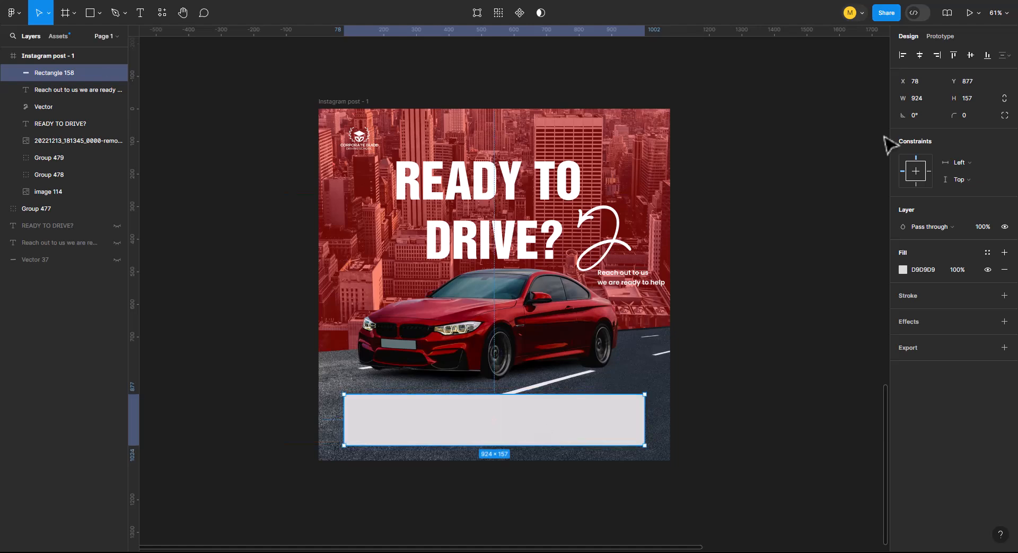
drag(955, 115, 229, 143)
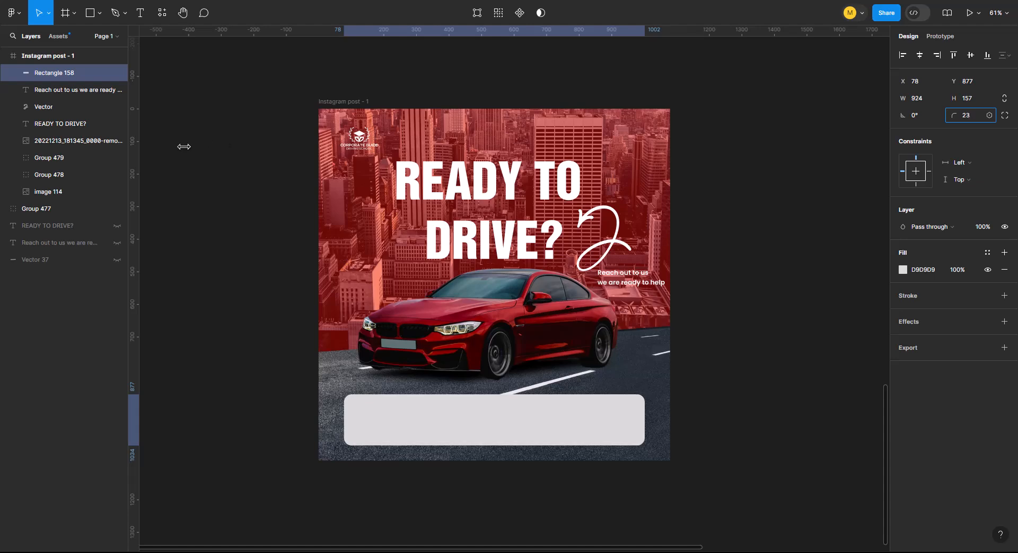
Change the fill of the rounded panel below the car to white, FFFFFF.
drag(183, 146, 183, 147)
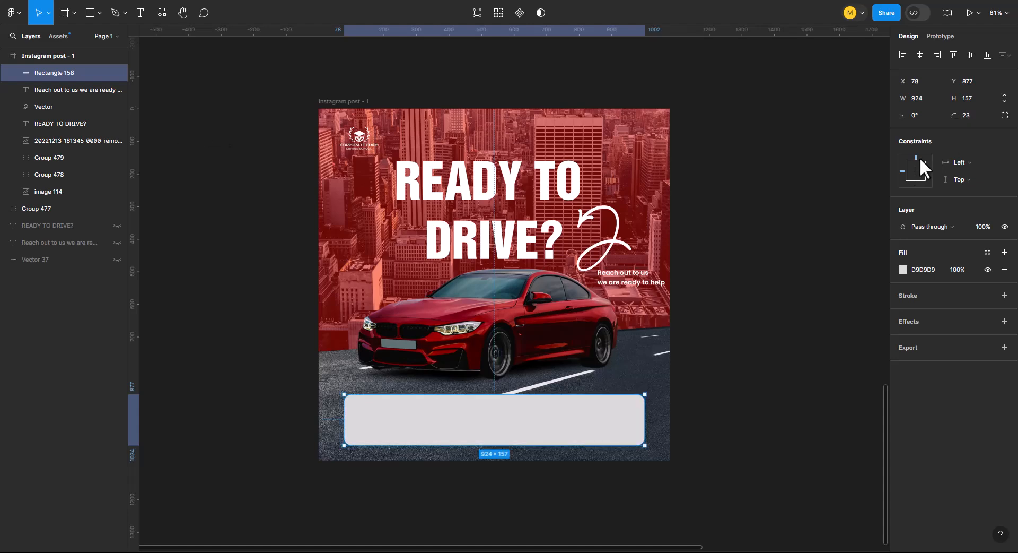
click(902, 268)
text(FFFFFF)
key(Return)
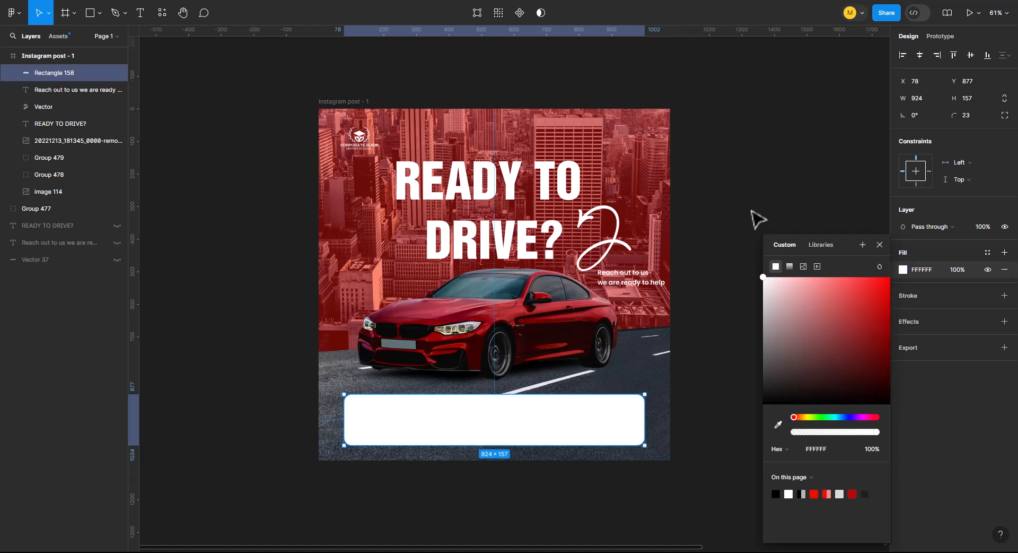
click(753, 218)
Draw a small rectangle of about 203 × 62 at the white panel's left end with its corners rounded to 14.
scroll(577, 423, up, 2)
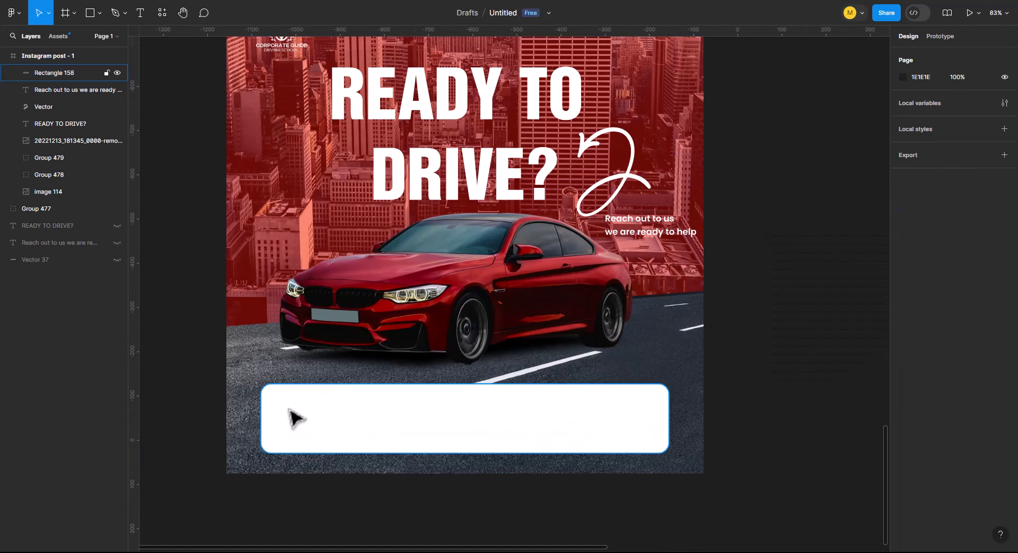
key(r)
drag(275, 410, 346, 419)
drag(955, 115, 980, 119)
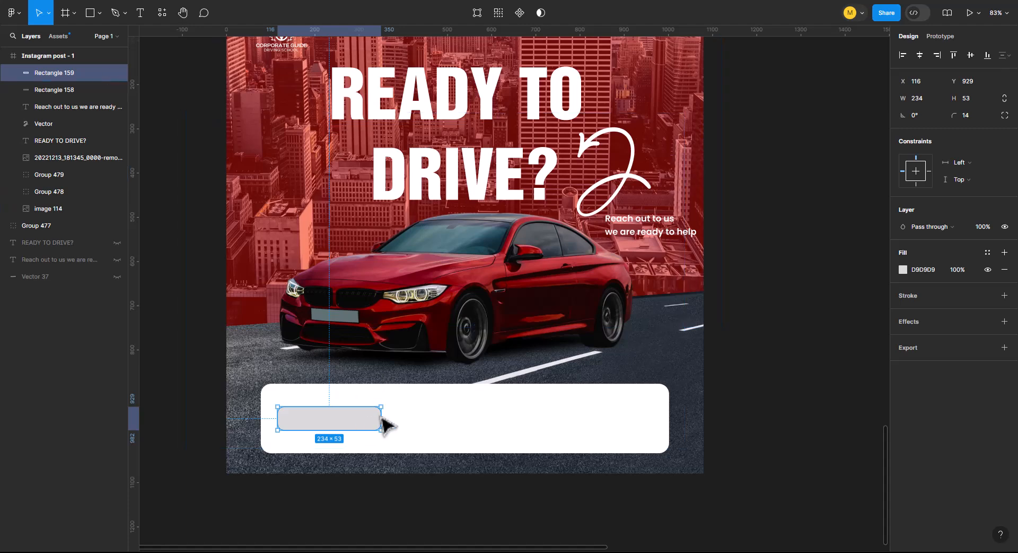
drag(381, 418, 327, 430)
Fill the small rounded rectangle with the dark red B80808 and reduce its height to about 52.
click(903, 269)
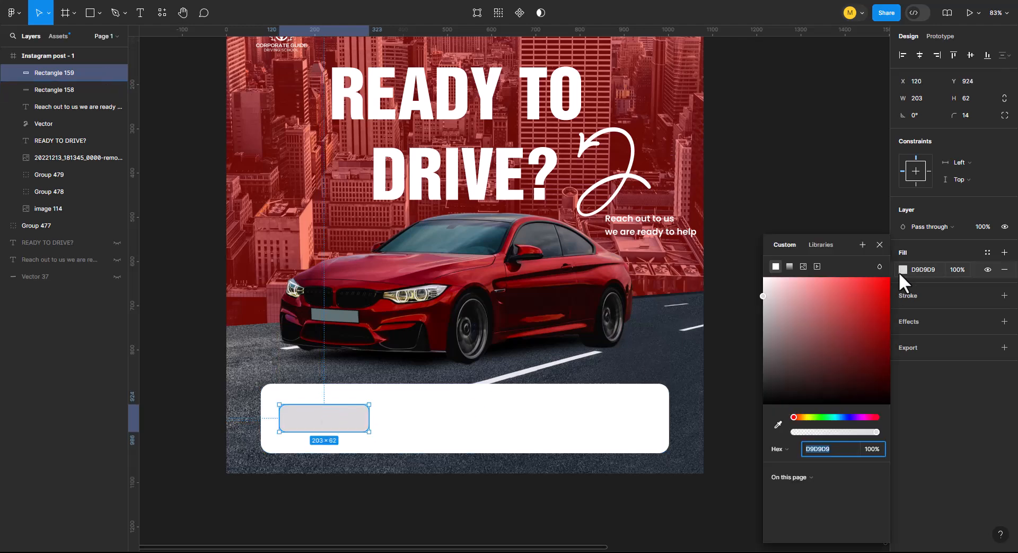
click(851, 493)
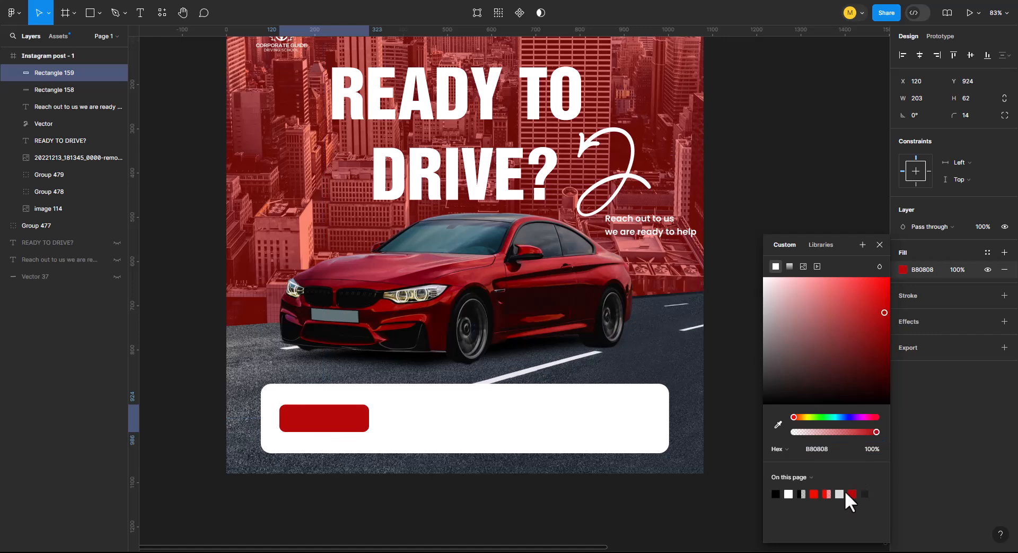
click(746, 230)
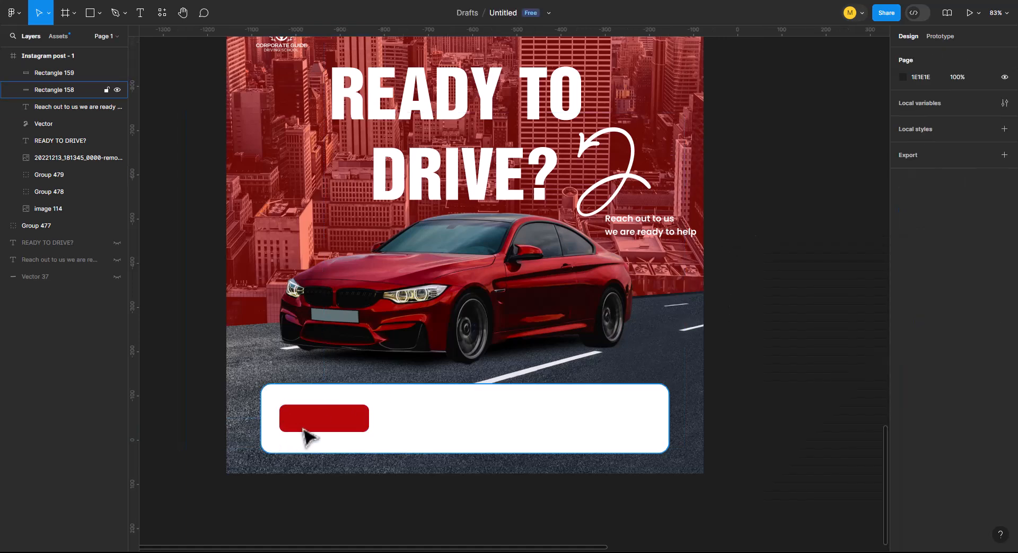
click(320, 418)
drag(317, 404, 323, 424)
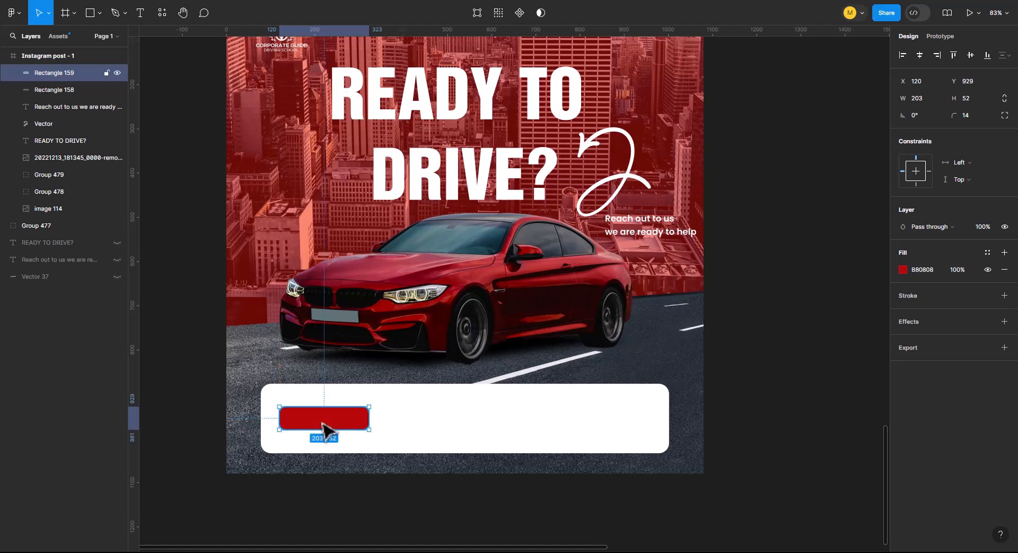
Add a text block in the panel reading "Our Locations:" and "Head office", followed by the office address on two lines.
ctrl+scroll(366, 379, down, 3)
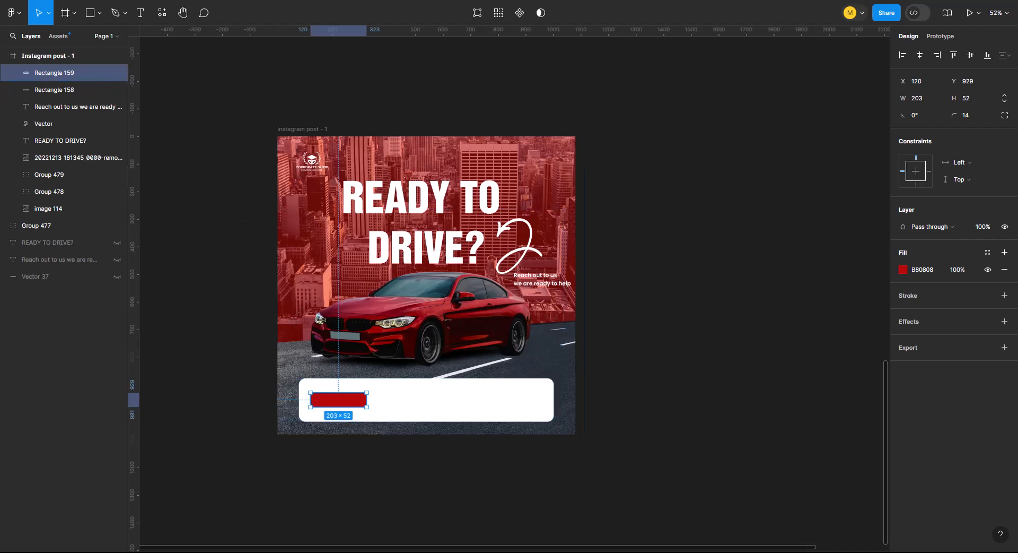
key(t)
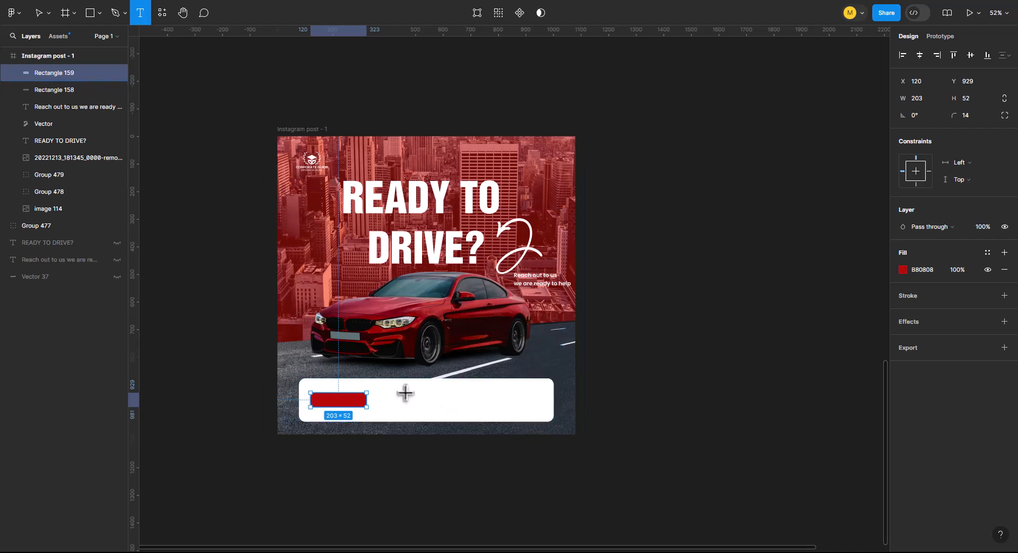
click(405, 394)
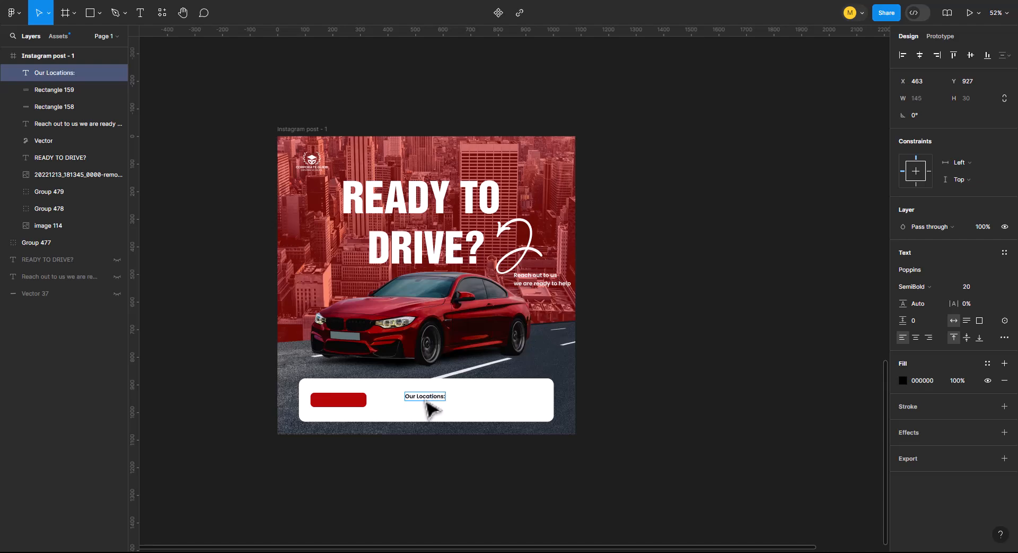
key(Return)
key(Return)
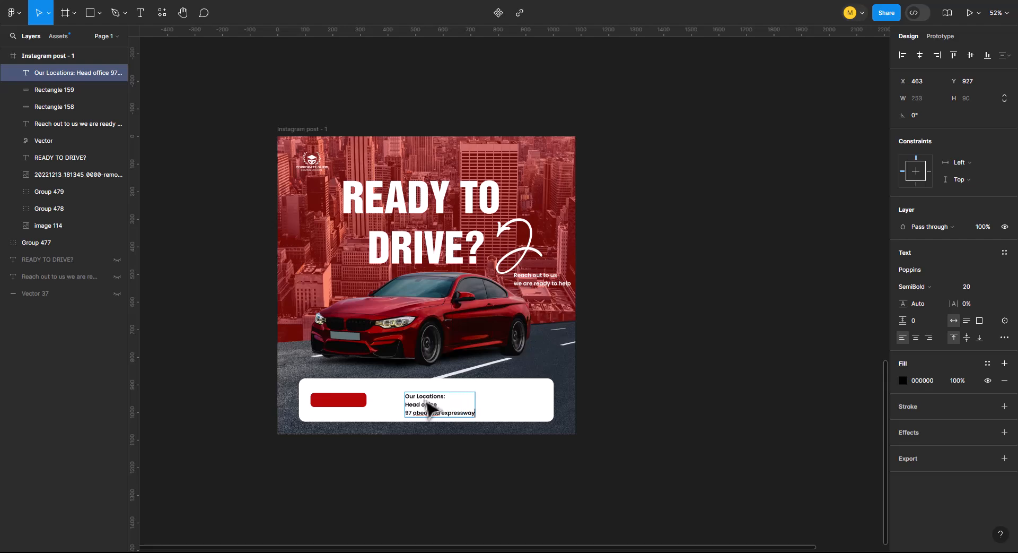
key(Return)
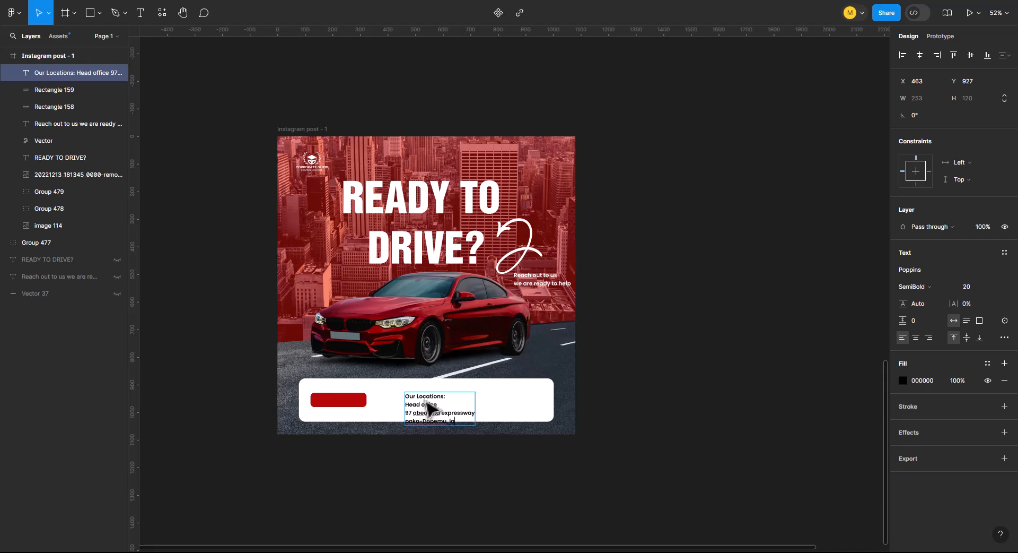
Move the locations text to about X 394, Y 903 inside the panel and set it to Poppins Medium, size 16.
scroll(456, 451, up, 5)
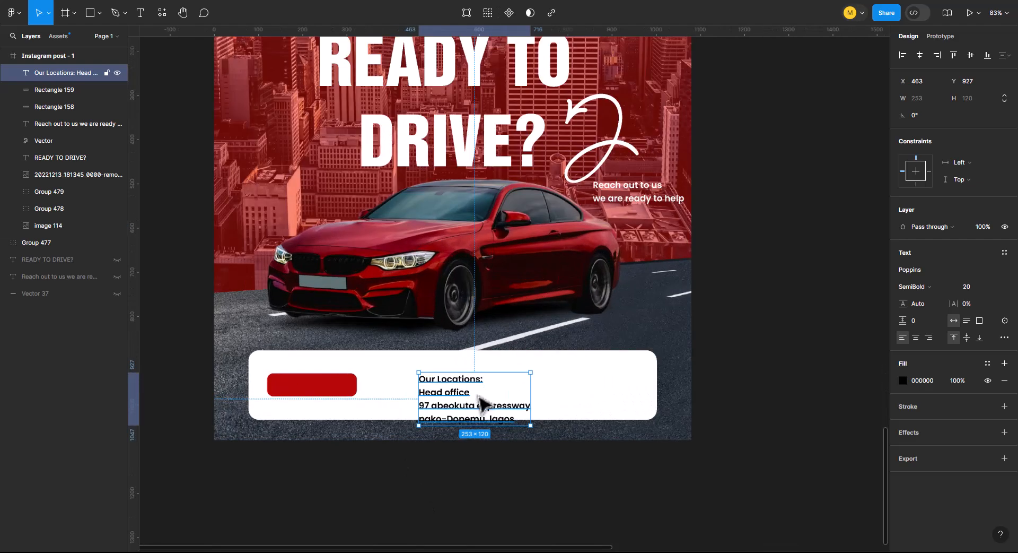
drag(445, 411, 437, 381)
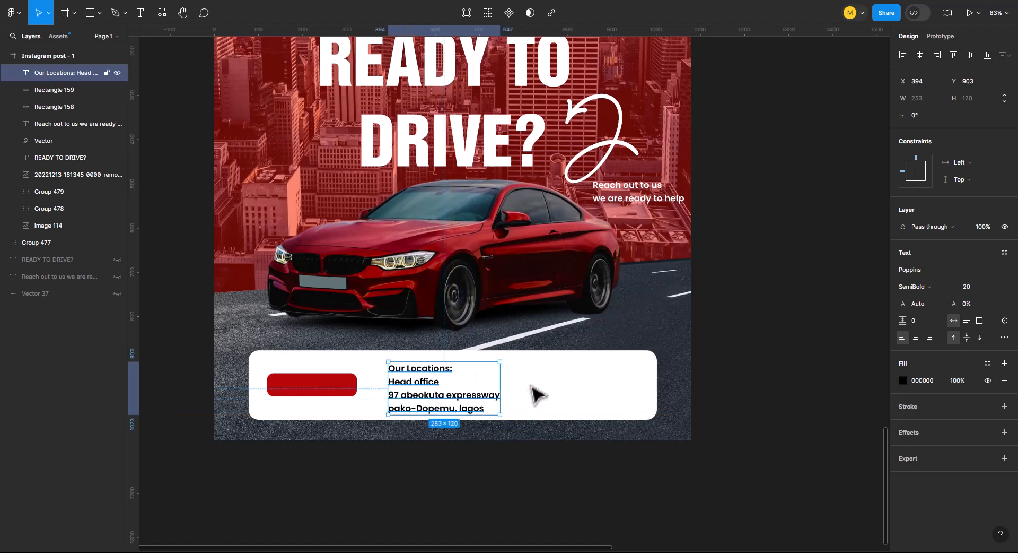
click(922, 287)
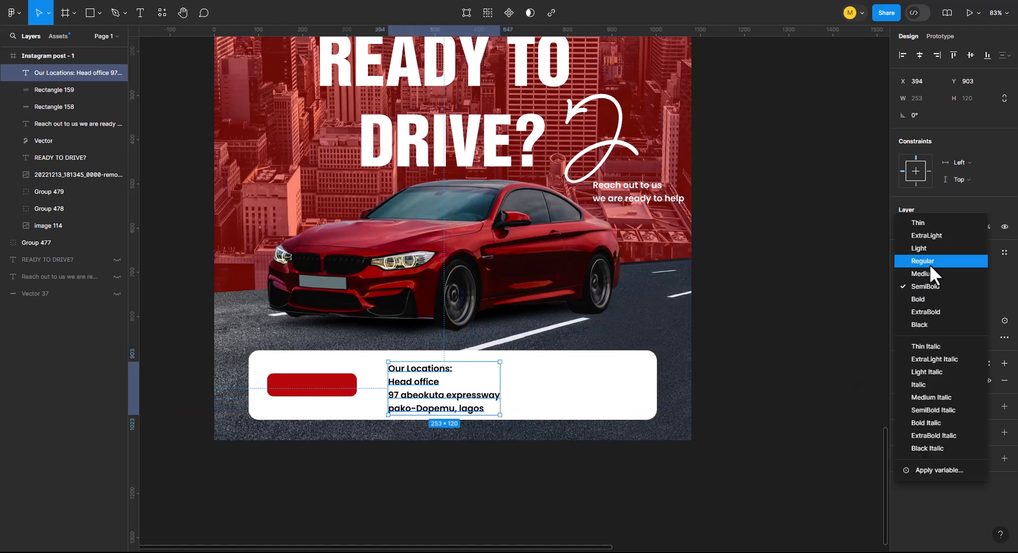
click(929, 275)
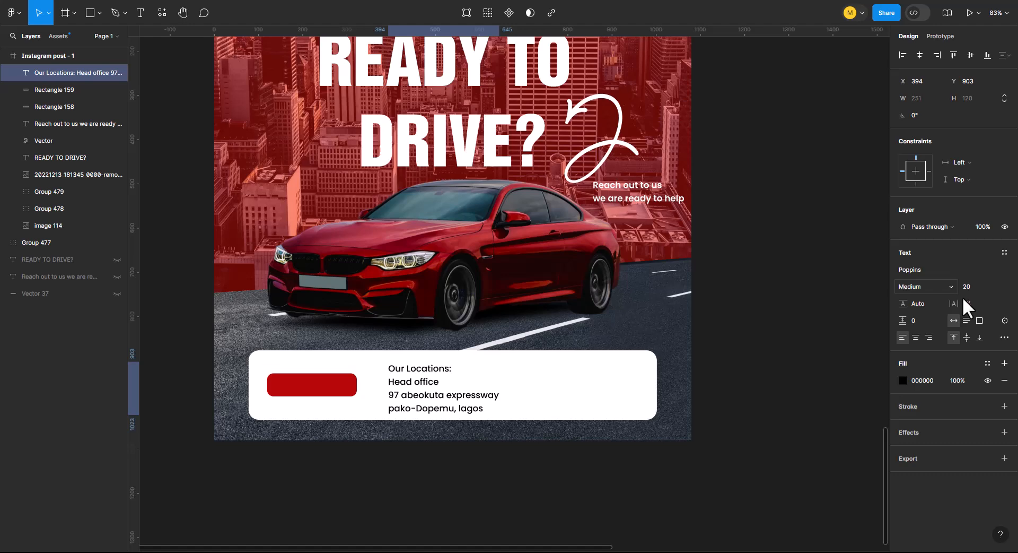
click(995, 286)
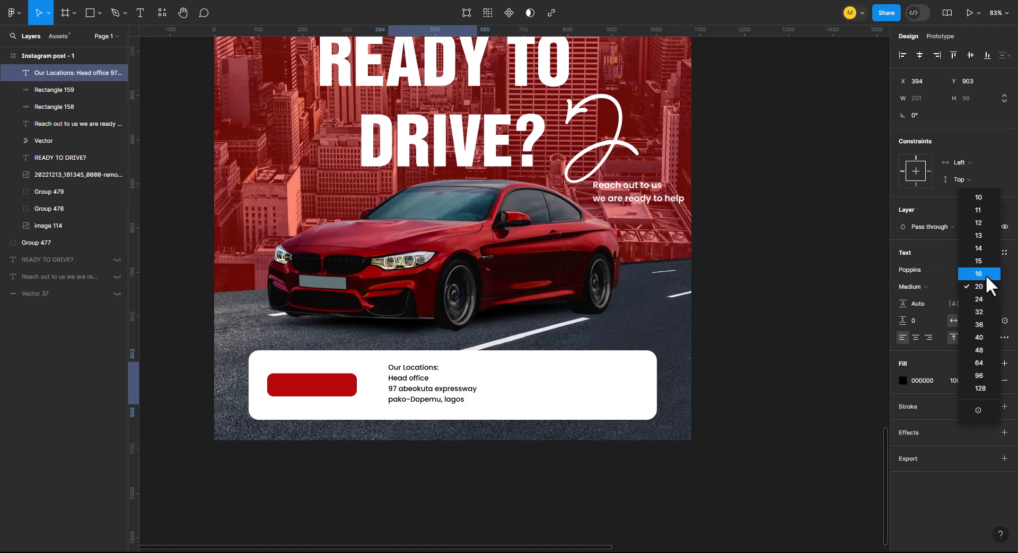
click(985, 274)
drag(404, 388, 573, 393)
key(Return)
text(www.corporateguidedriving)
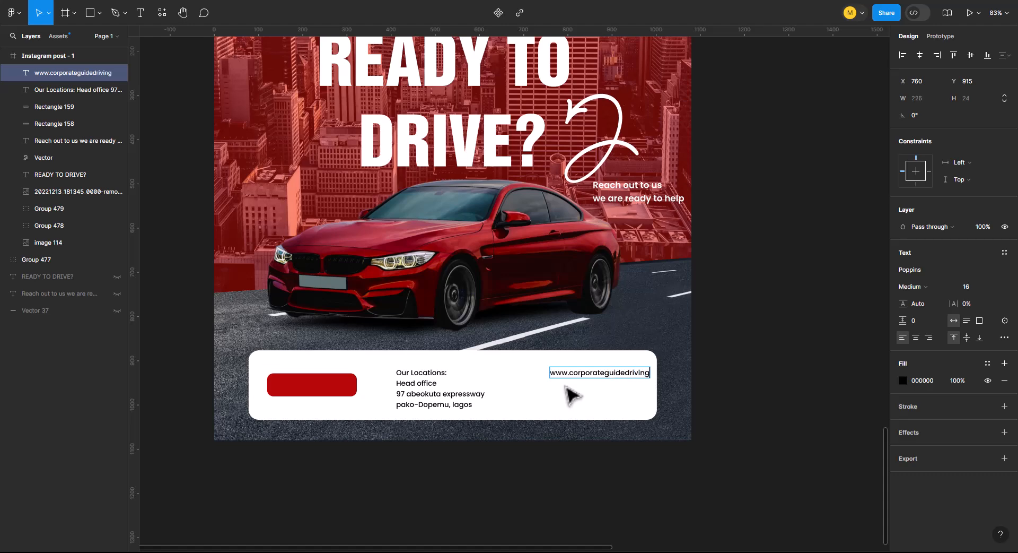
text(s)
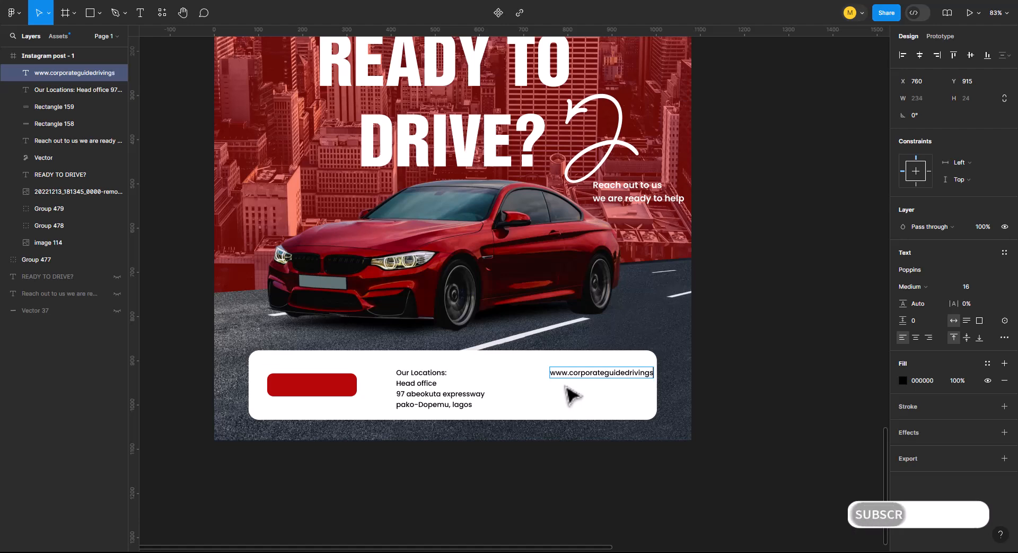
text(chool.com)
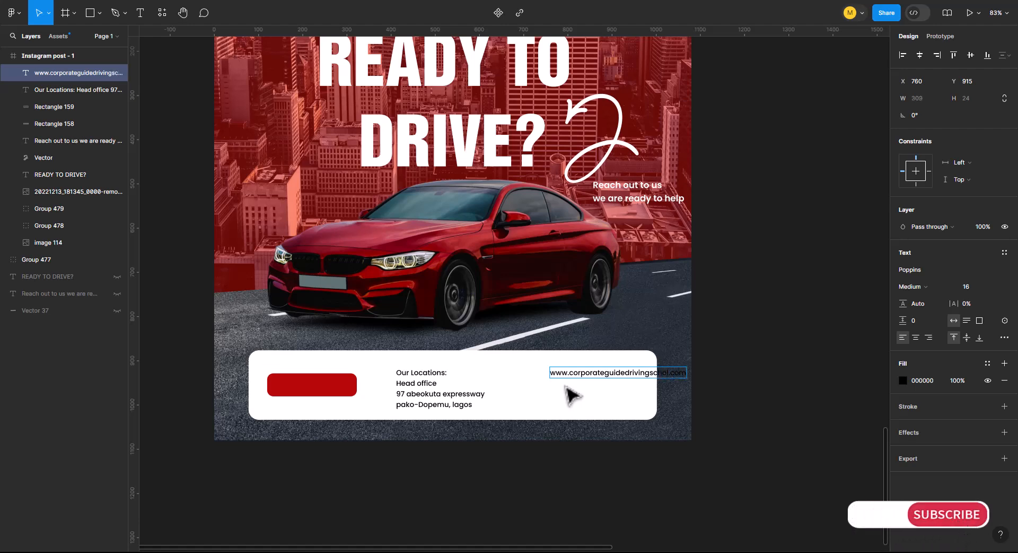
key(Escape)
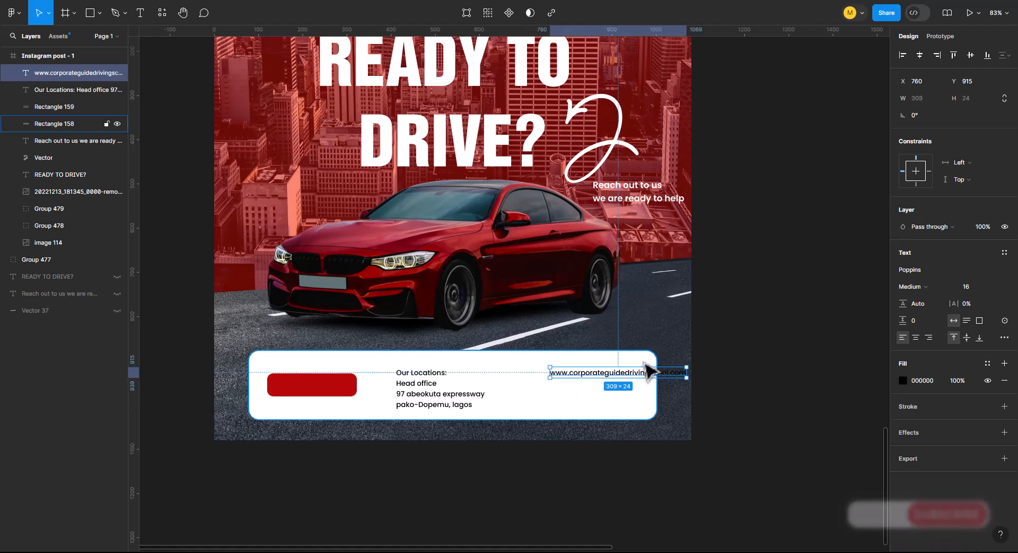
Move the website text inside the panel, duplicate it below itself and change the copy to "corporateguidedrivingschool".
drag(629, 372, 587, 393)
double_click(587, 392)
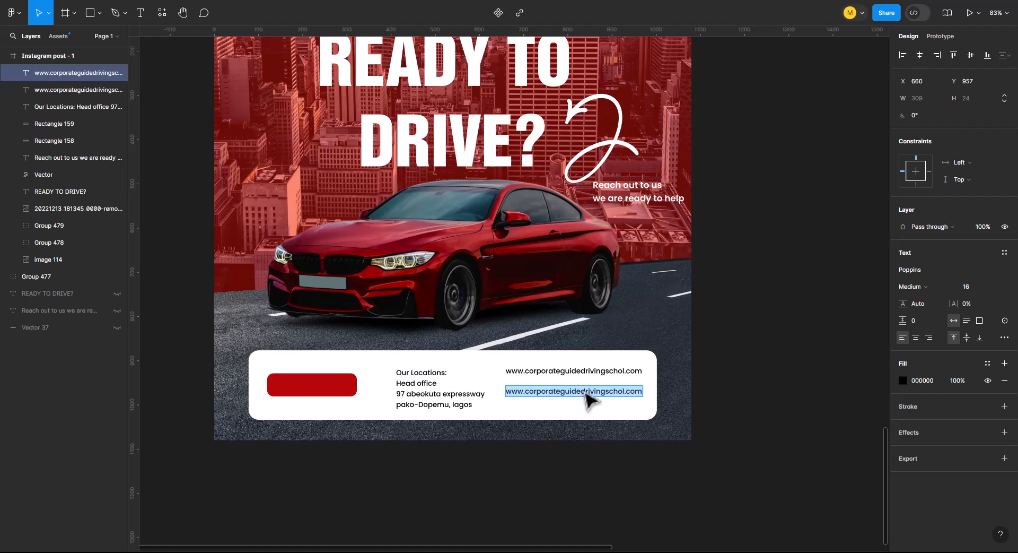
click(527, 395)
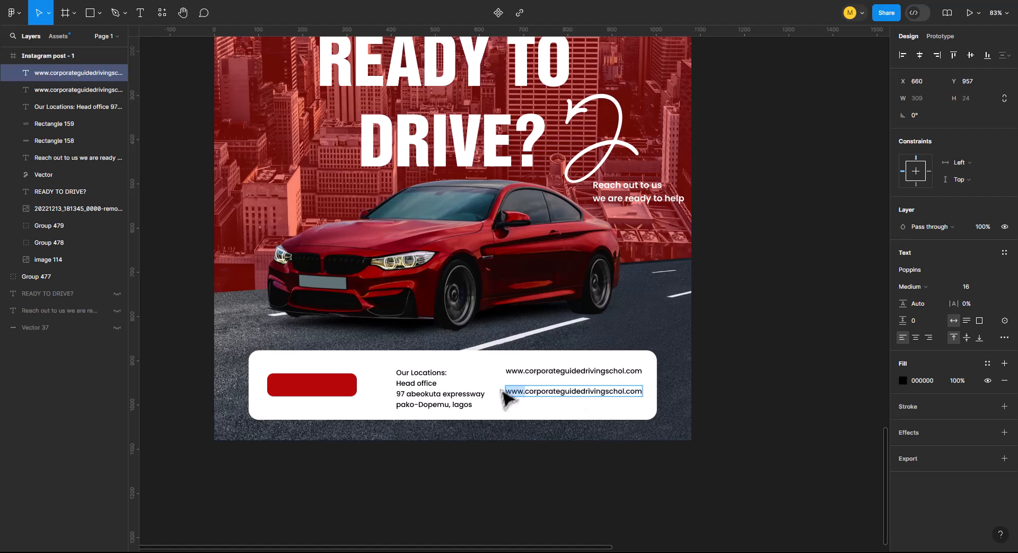
key(BackSpace)
key(BackSpace)
key(BackSpace)
key(BackSpace)
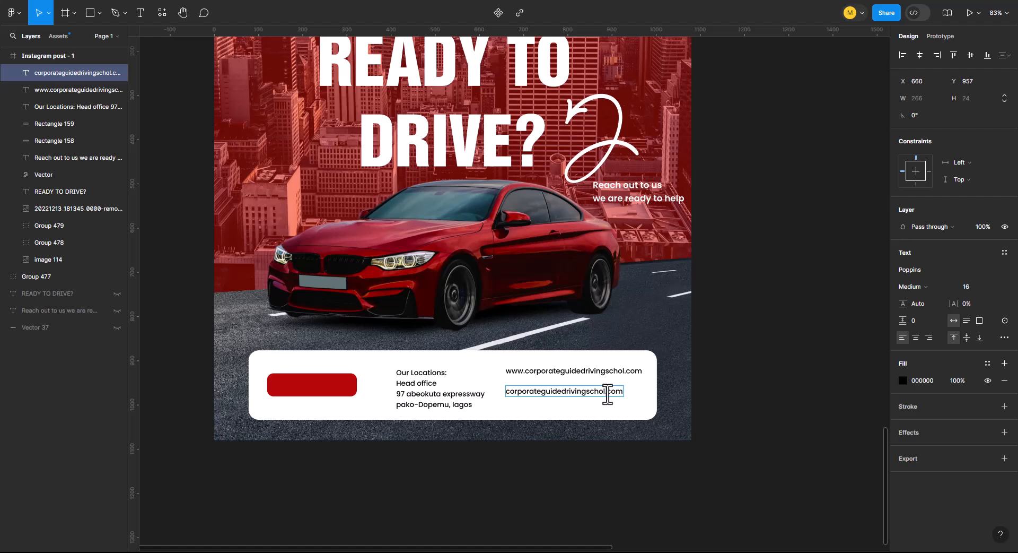
drag(608, 395, 643, 397)
key(BackSpace)
text(ol)
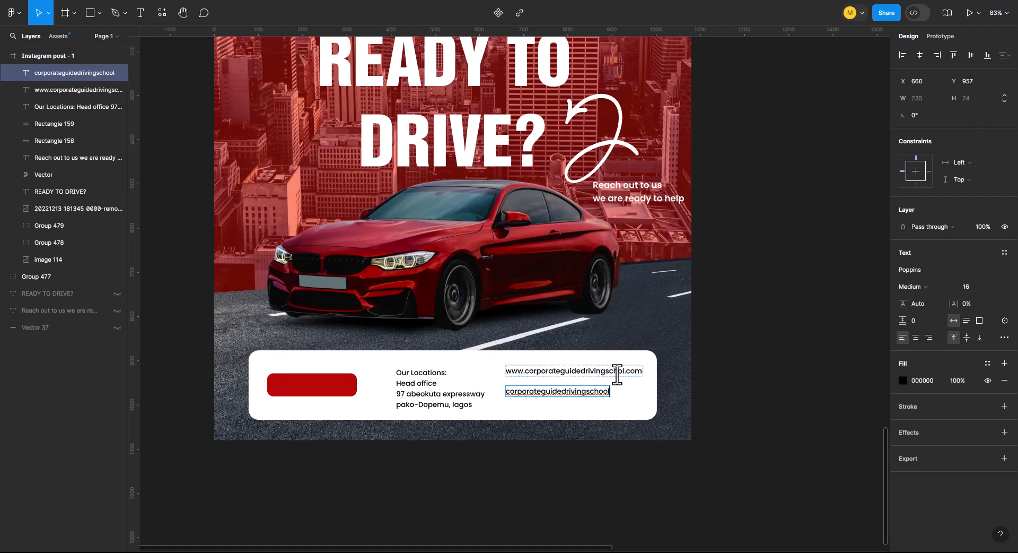
click(623, 374)
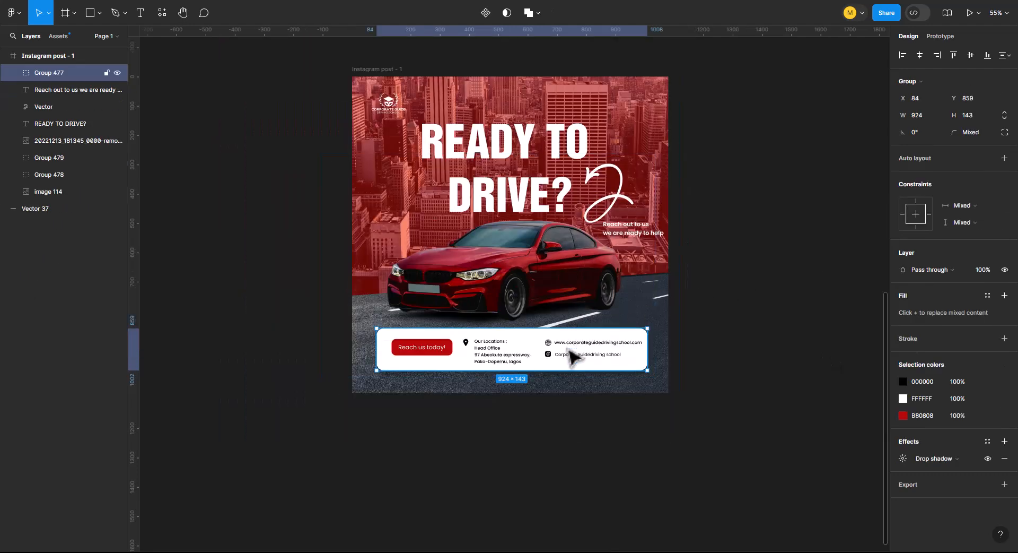
Move the contact panel group down to about Y 880 and inspect its drop shadow settings.
mouse_move(569, 351)
mouse_down()
mouse_move(570, 335)
mouse_move(574, 363)
mouse_up()
click(658, 437)
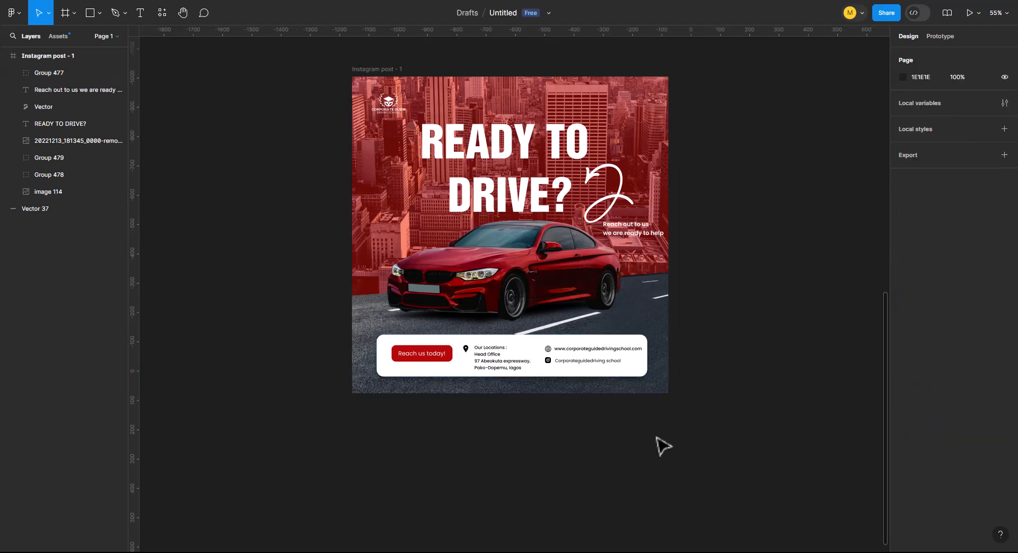
click(546, 374)
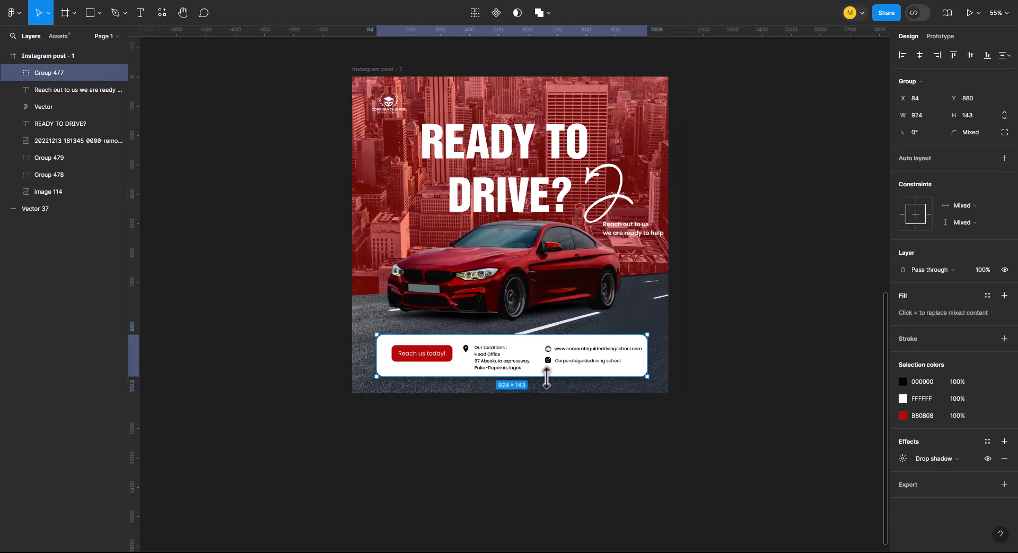
click(903, 458)
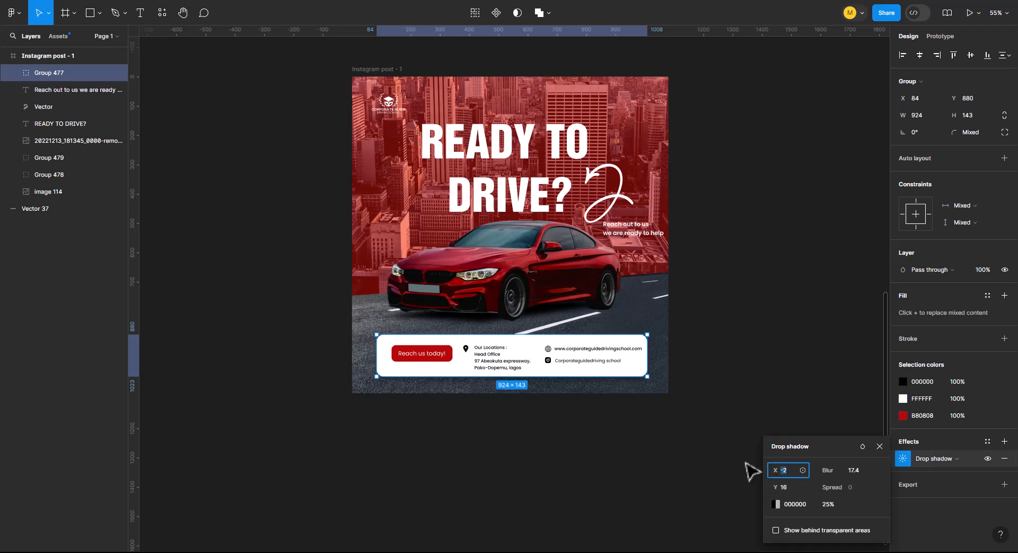
click(661, 438)
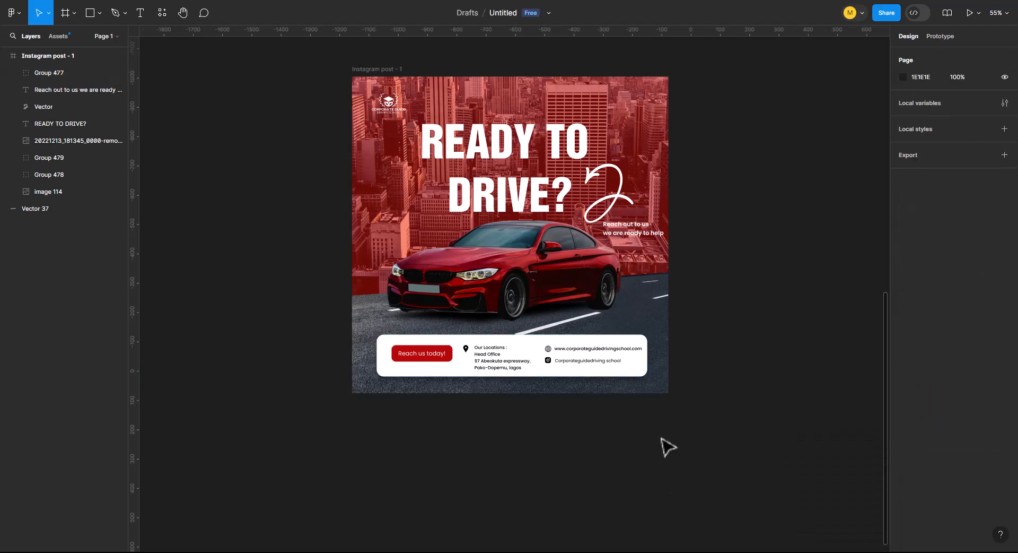
Move the "Reach us today!" button down within the contact panel to about X 136, Y 925.
click(501, 376)
double_click(451, 363)
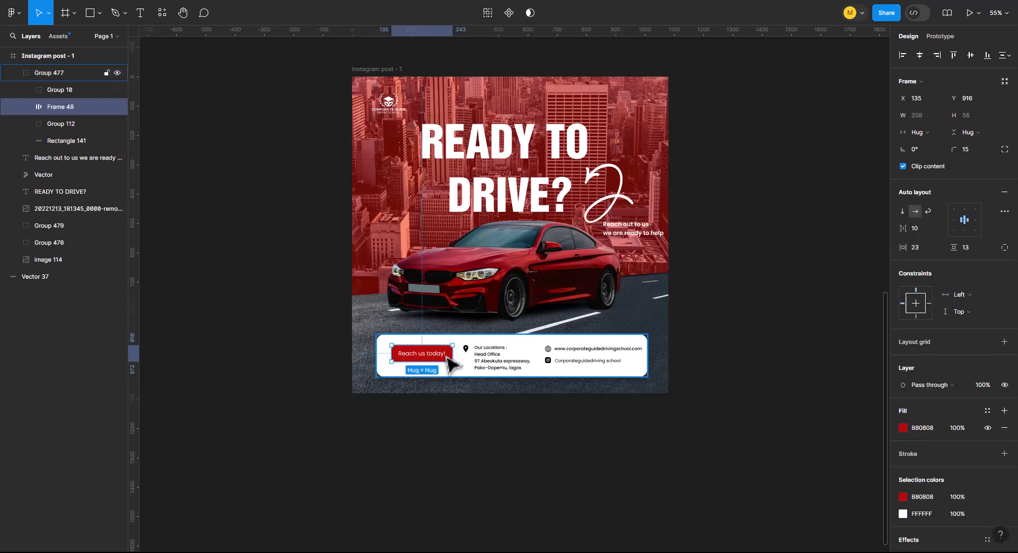
scroll(450, 363, up, 5)
drag(449, 363, 450, 366)
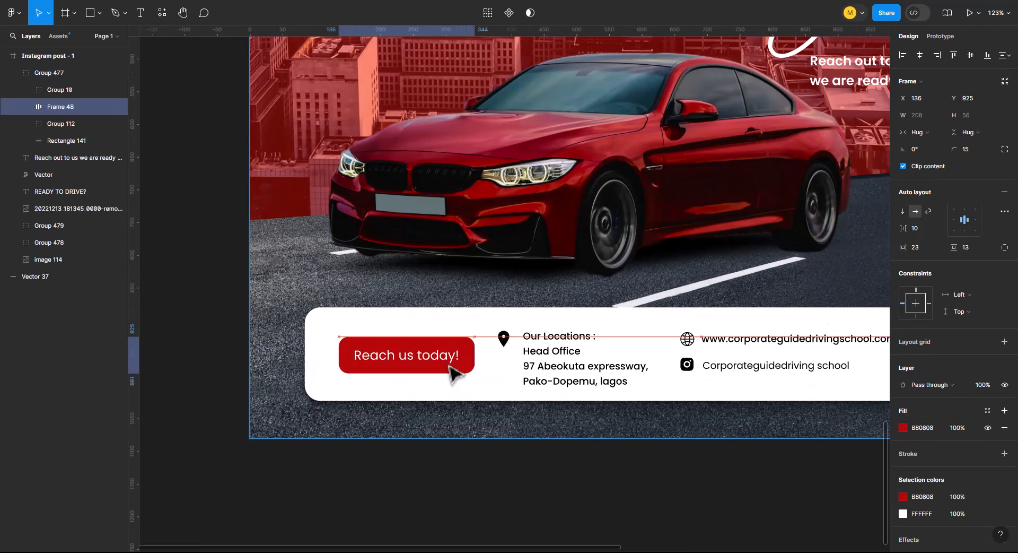
click(470, 471)
scroll(420, 452, down, 4)
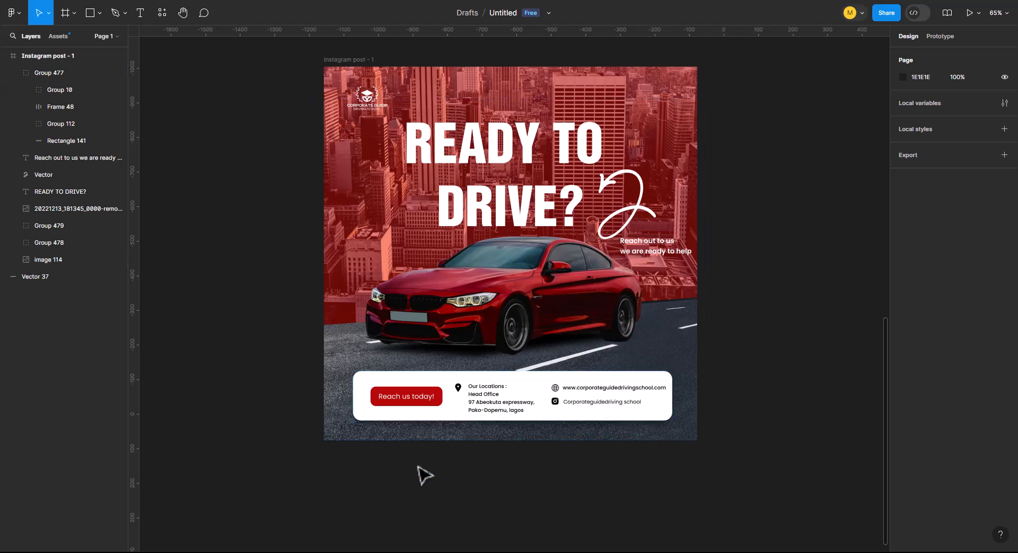
scroll(419, 472, down, 2)
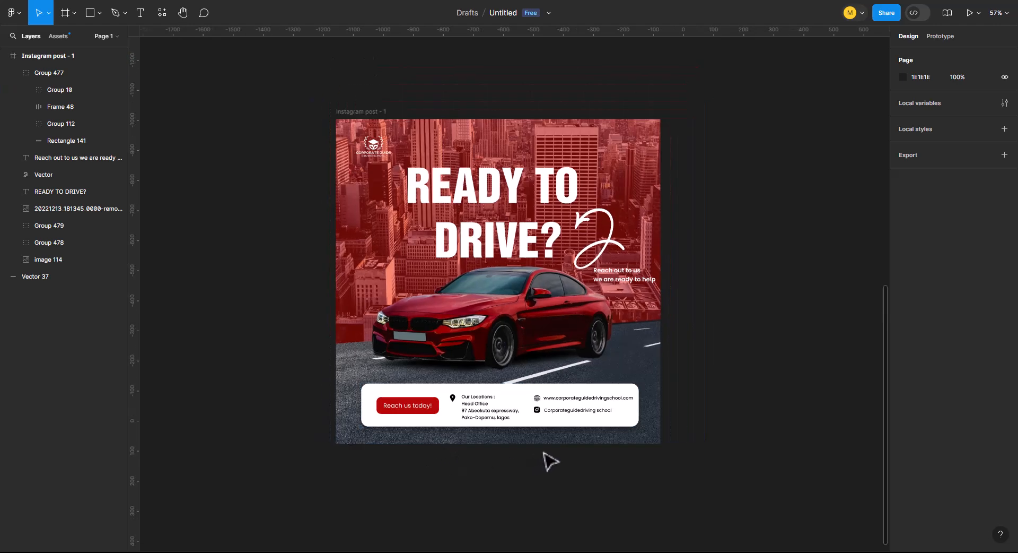